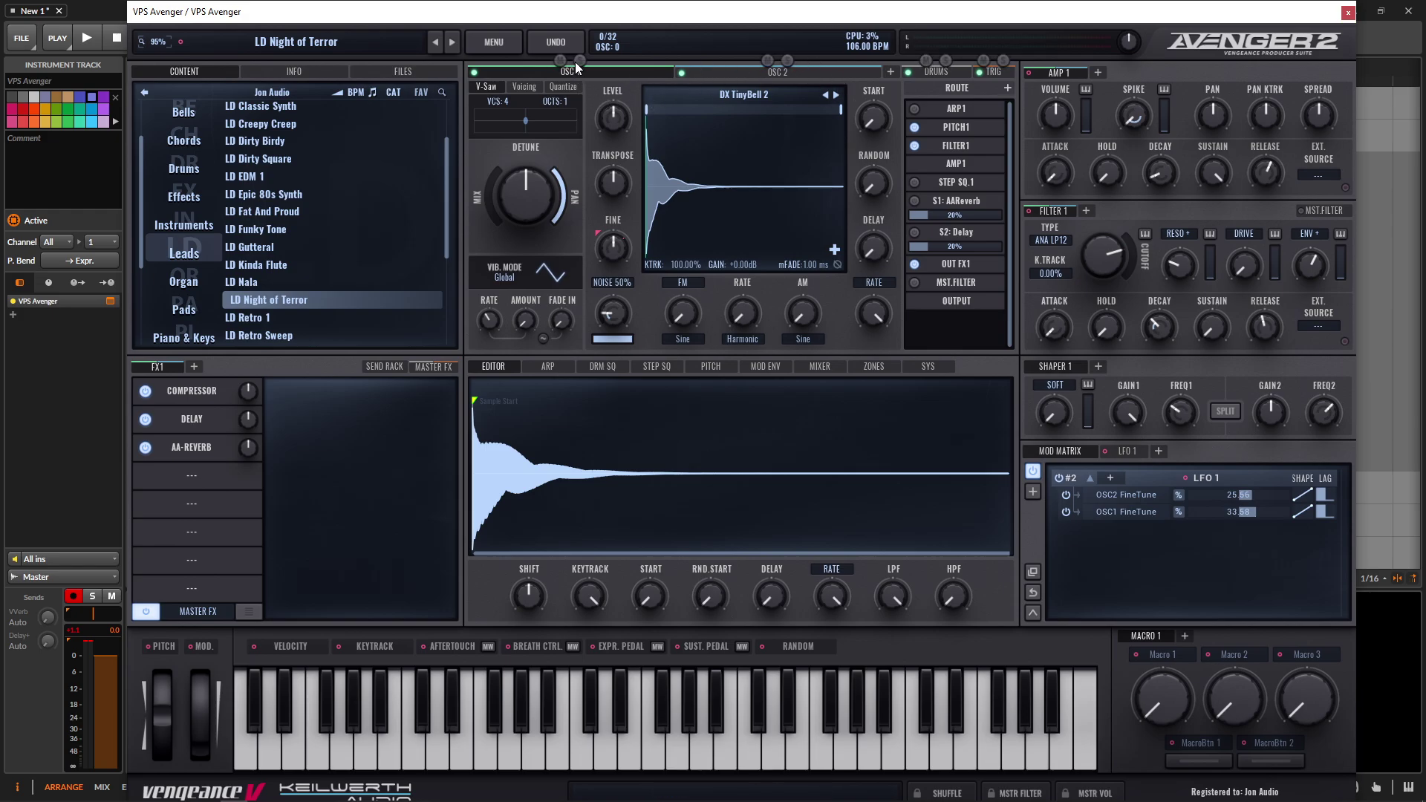
# - Switch off the MASTER FX section
pyautogui.click(145, 611)
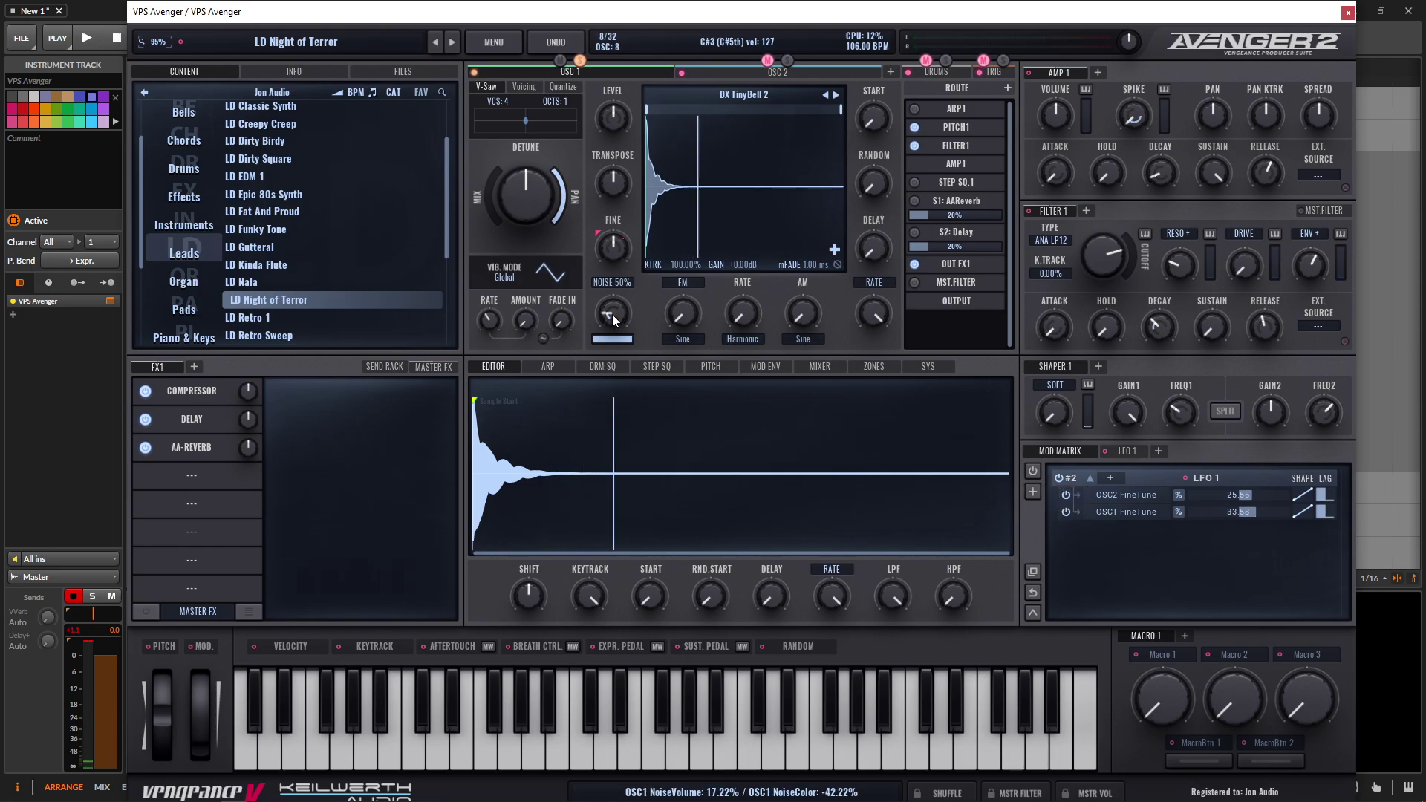
# - Turn the OSC 1 noise knob fully down to 0%
pyautogui.moveTo(612, 314); pyautogui.dragTo(622, 357)
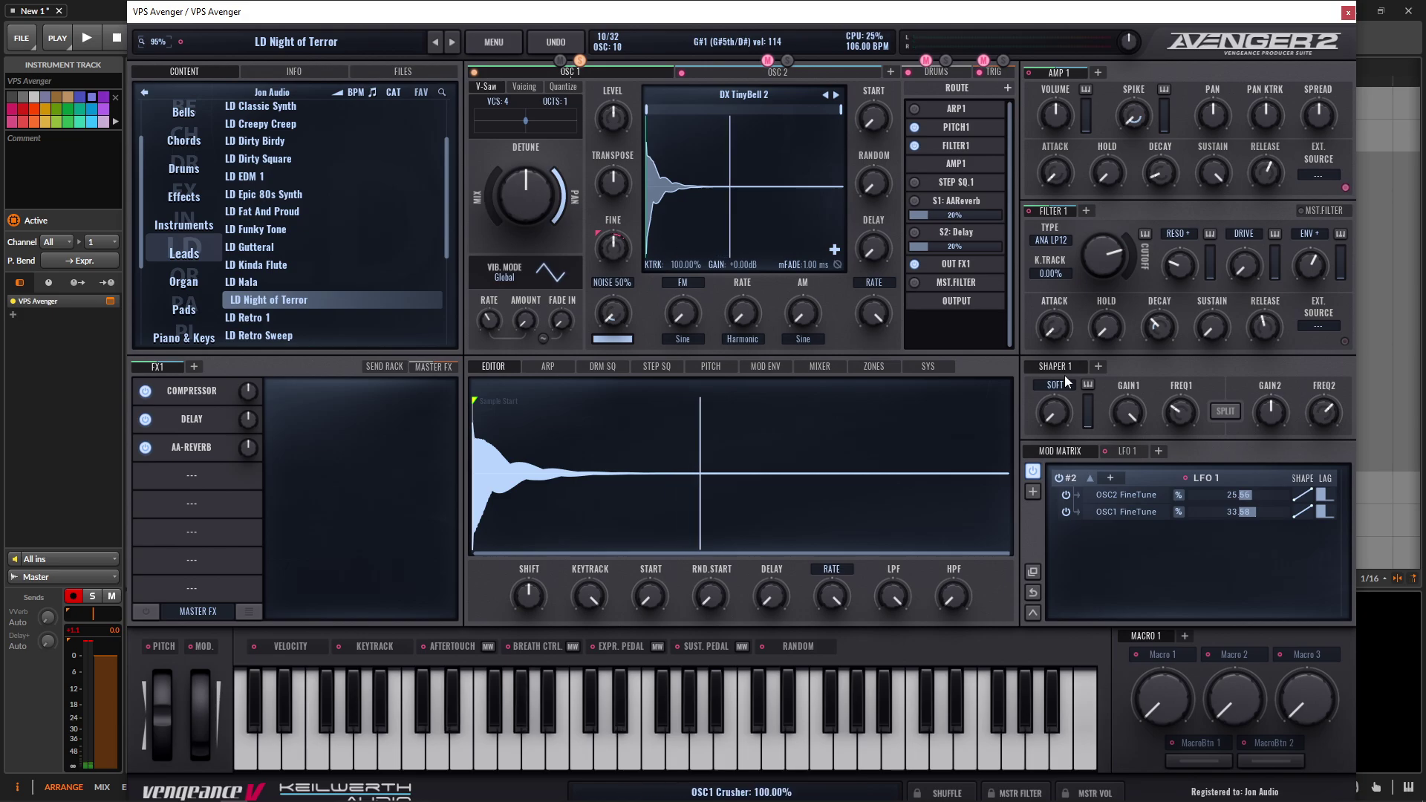
# - Show the LFO 1 panel and check that its rate reads 8.92 Hz
pyautogui.click(1124, 452)
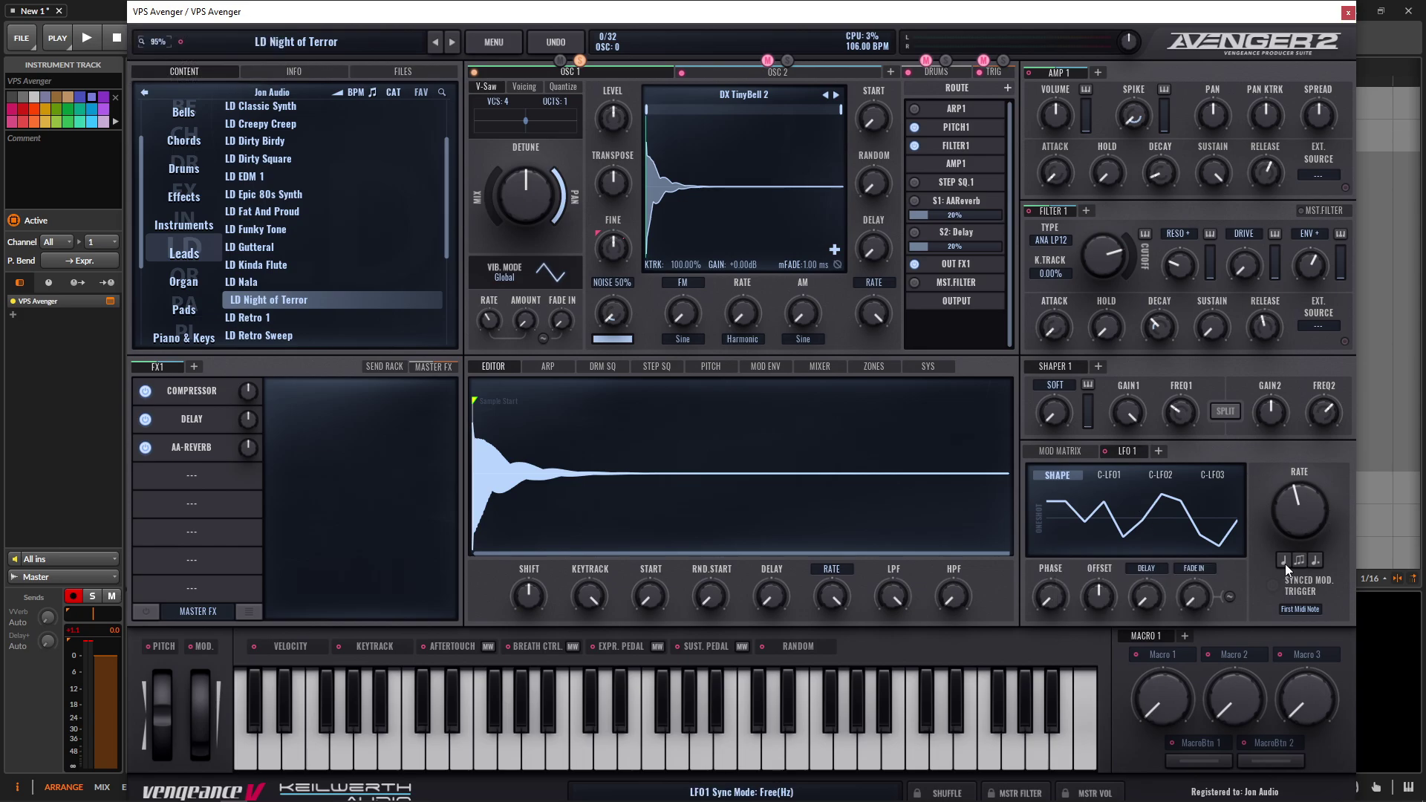
pyautogui.moveTo(1303, 514)
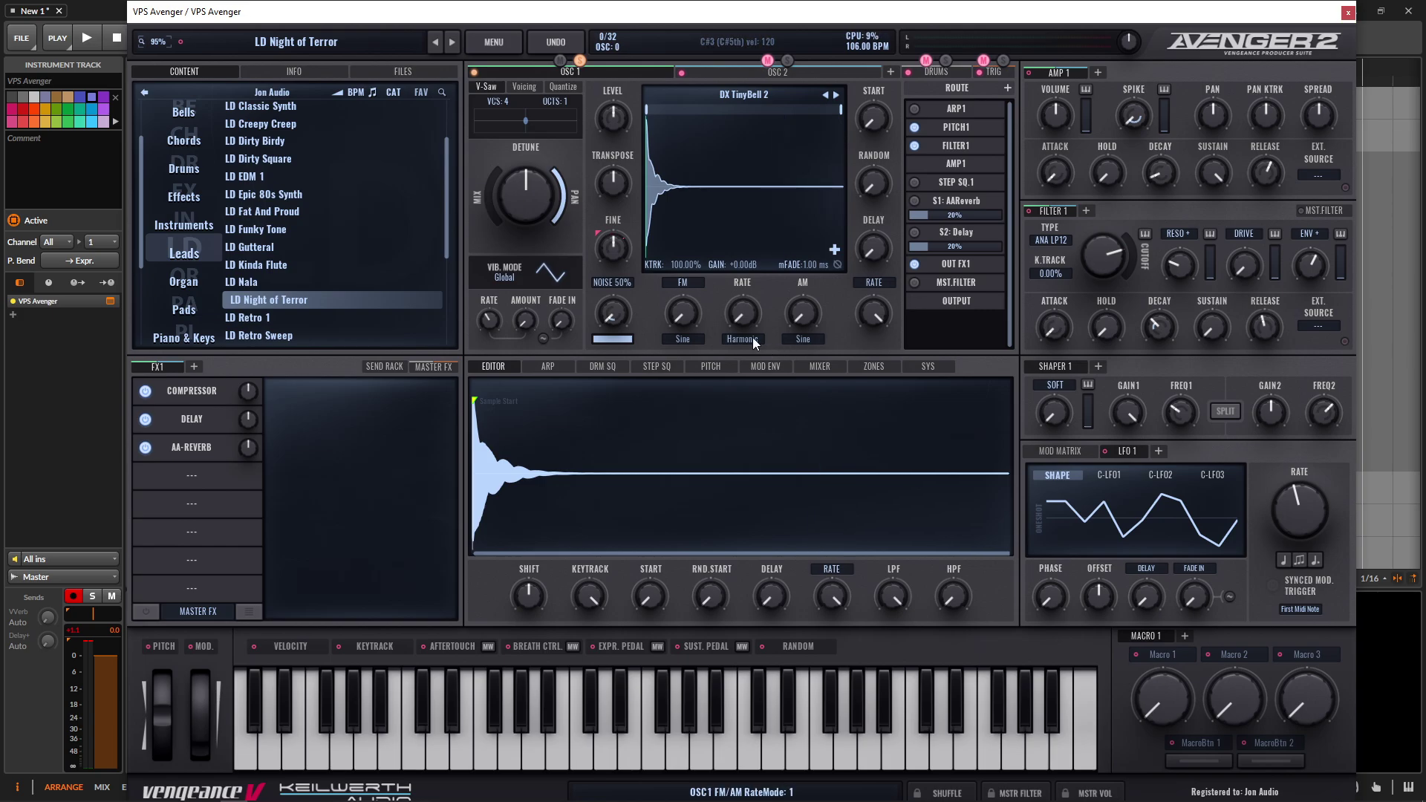
# - Raise OSC 1 noise to 16.32% and nudge its noise colour to about -40%
pyautogui.scroll(3, 617, 299)
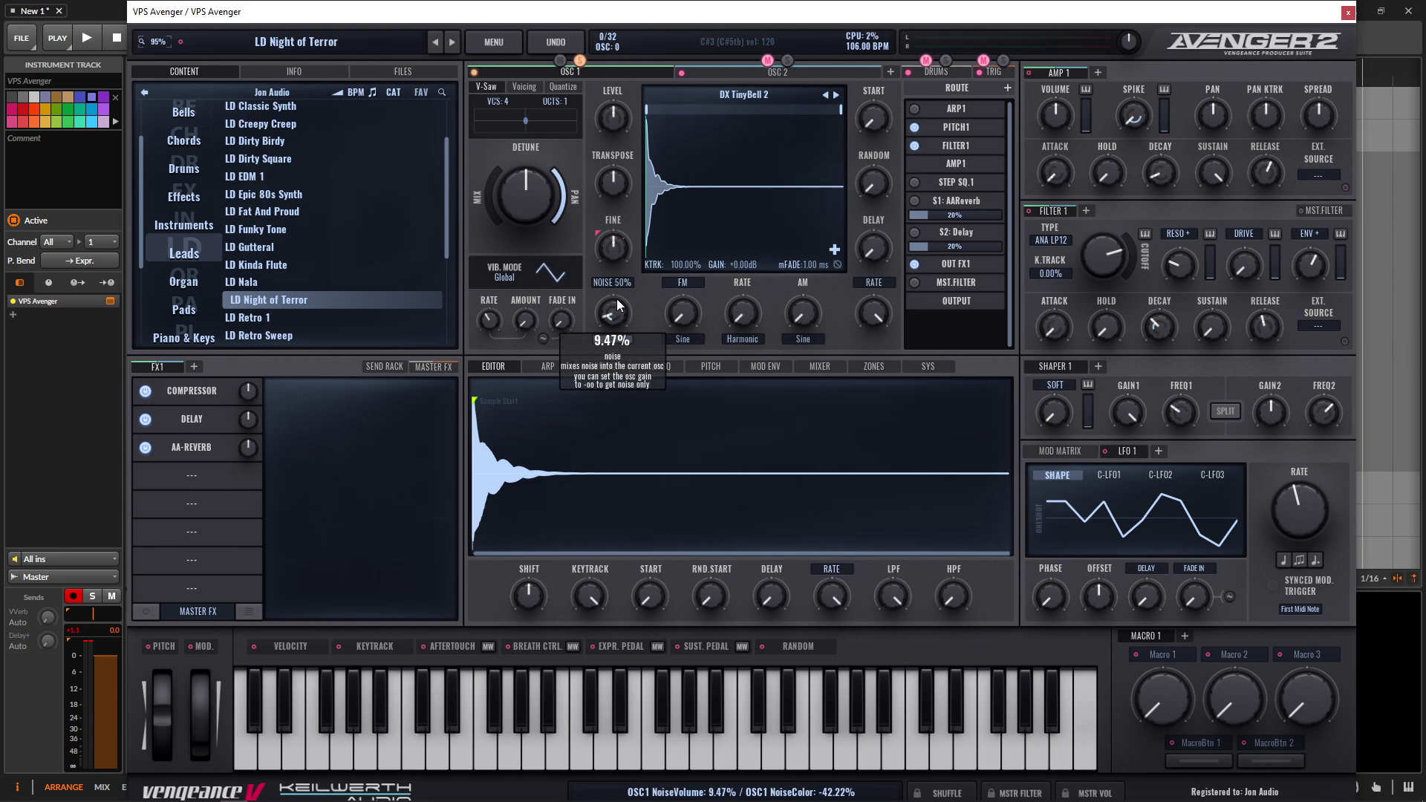
pyautogui.moveTo(617, 298); pyautogui.dragTo(617, 288)
pyautogui.moveTo(616, 309)
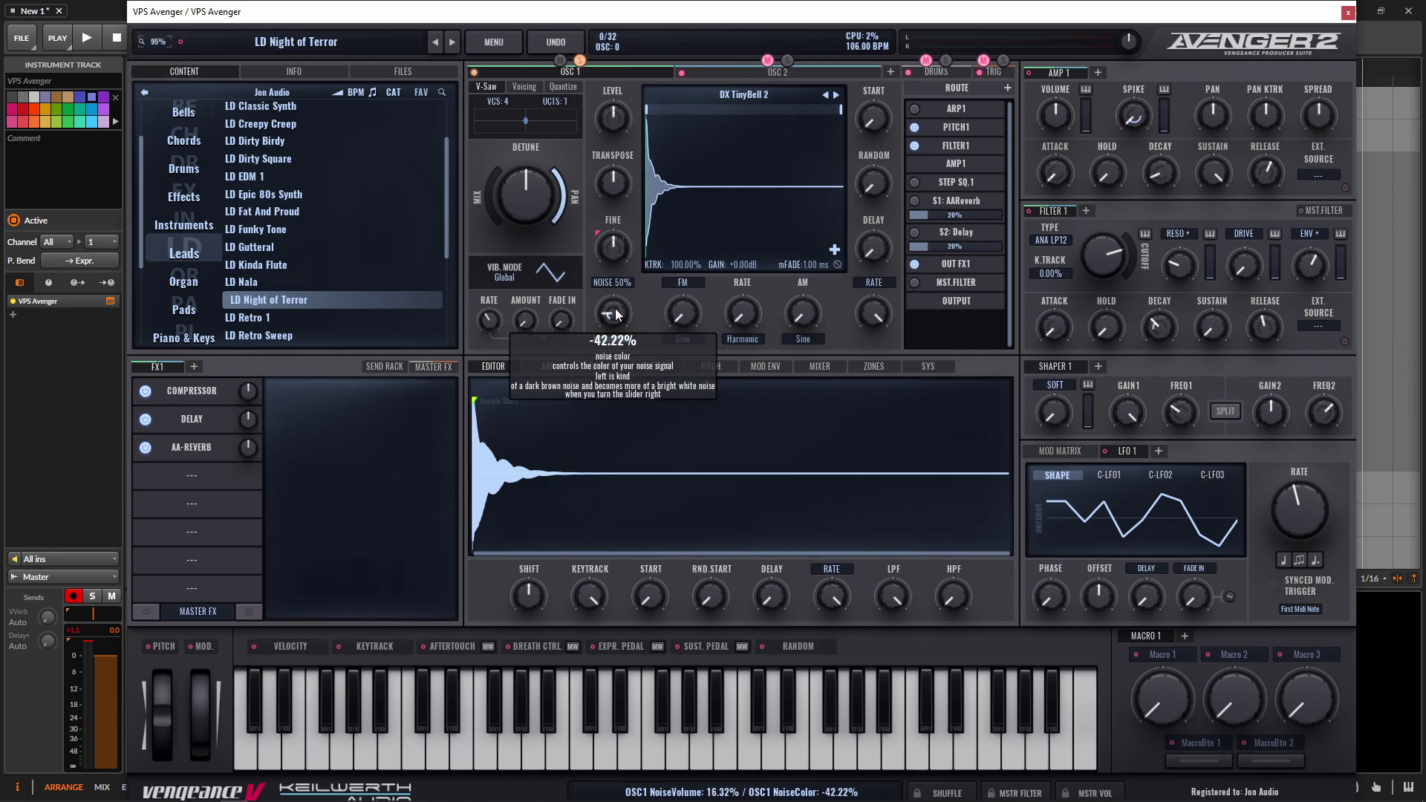
pyautogui.scroll(1, 617, 315)
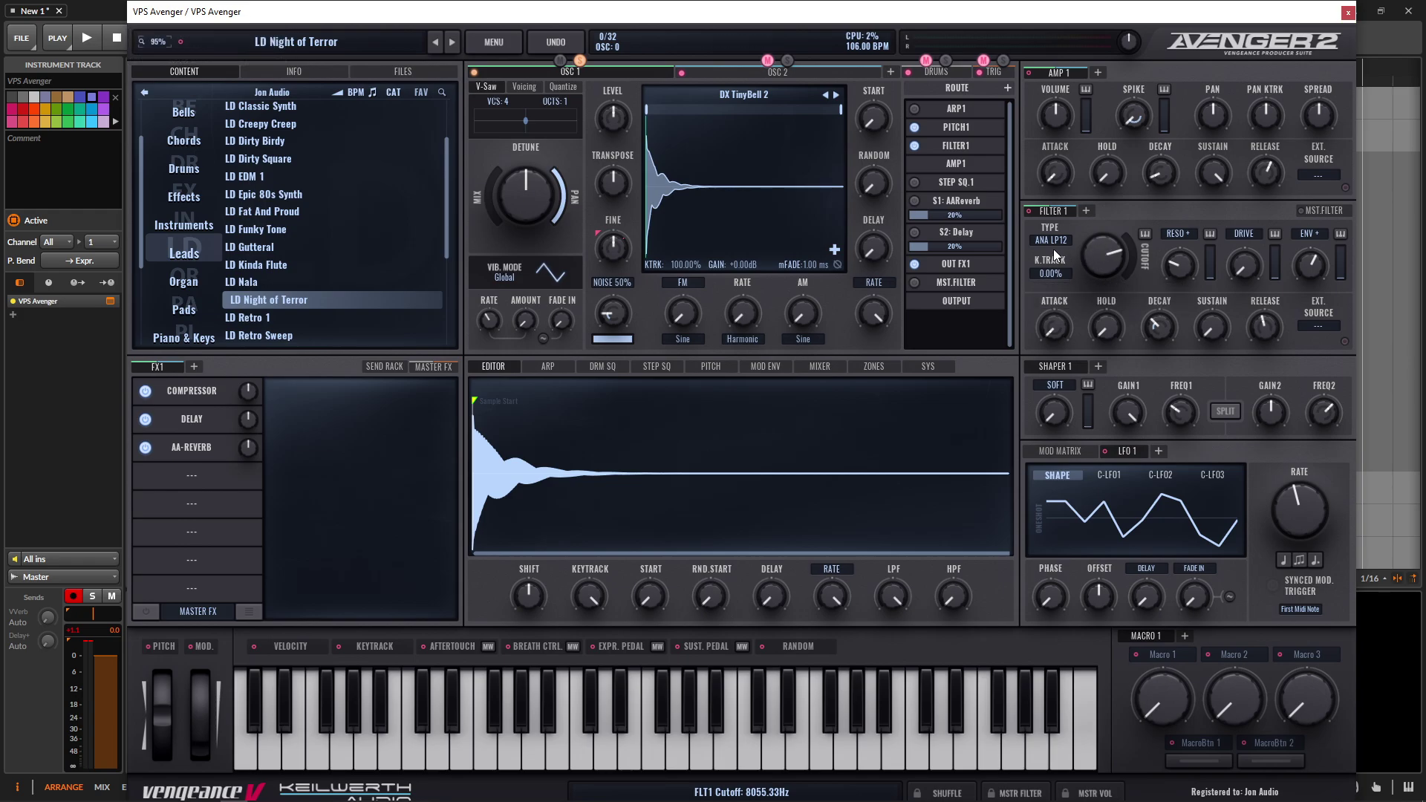
# - Check Filter 1's cutoff of 8055.33 Hz, resonance 25% and envelope amount 19.56%
pyautogui.moveTo(1110, 254)
pyautogui.moveTo(1174, 270)
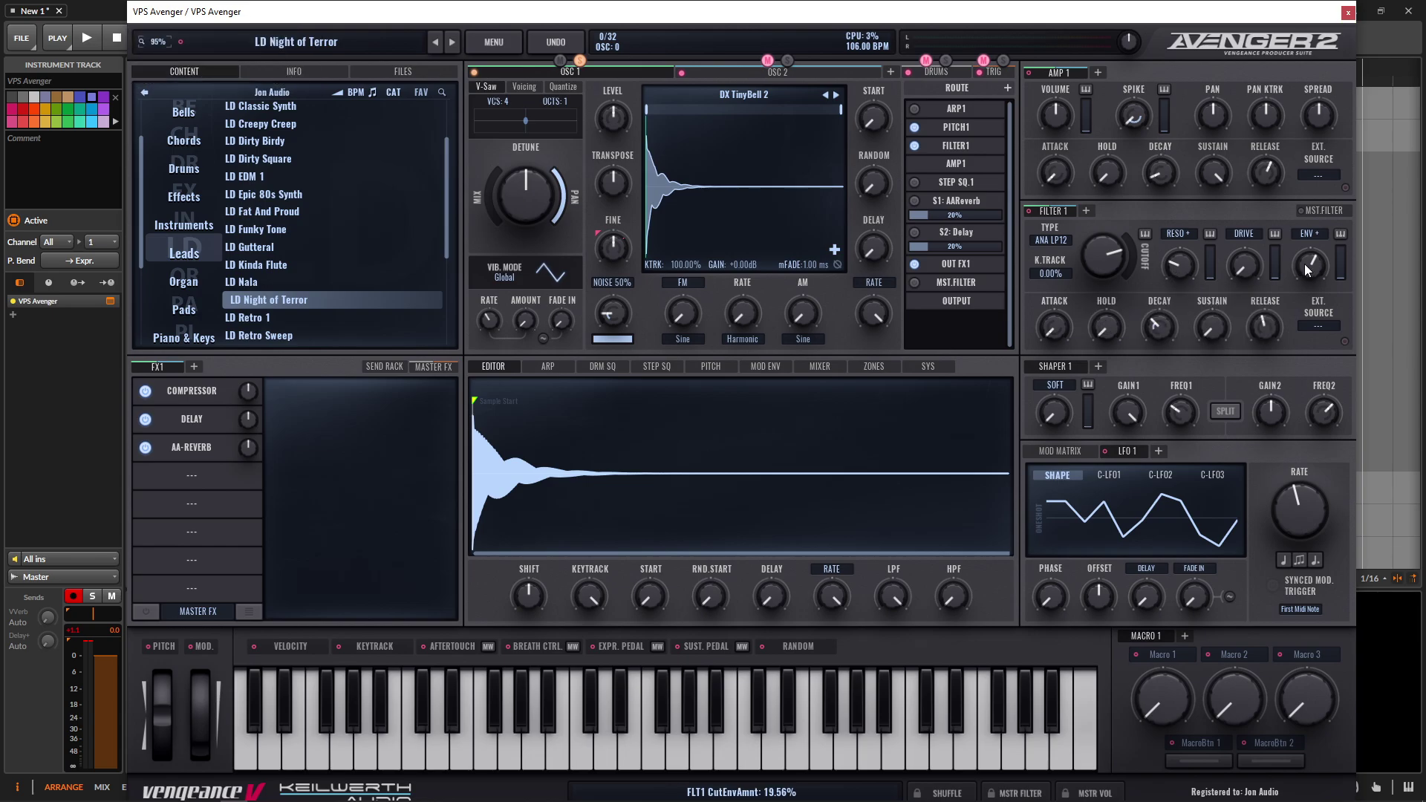
pyautogui.moveTo(1313, 272)
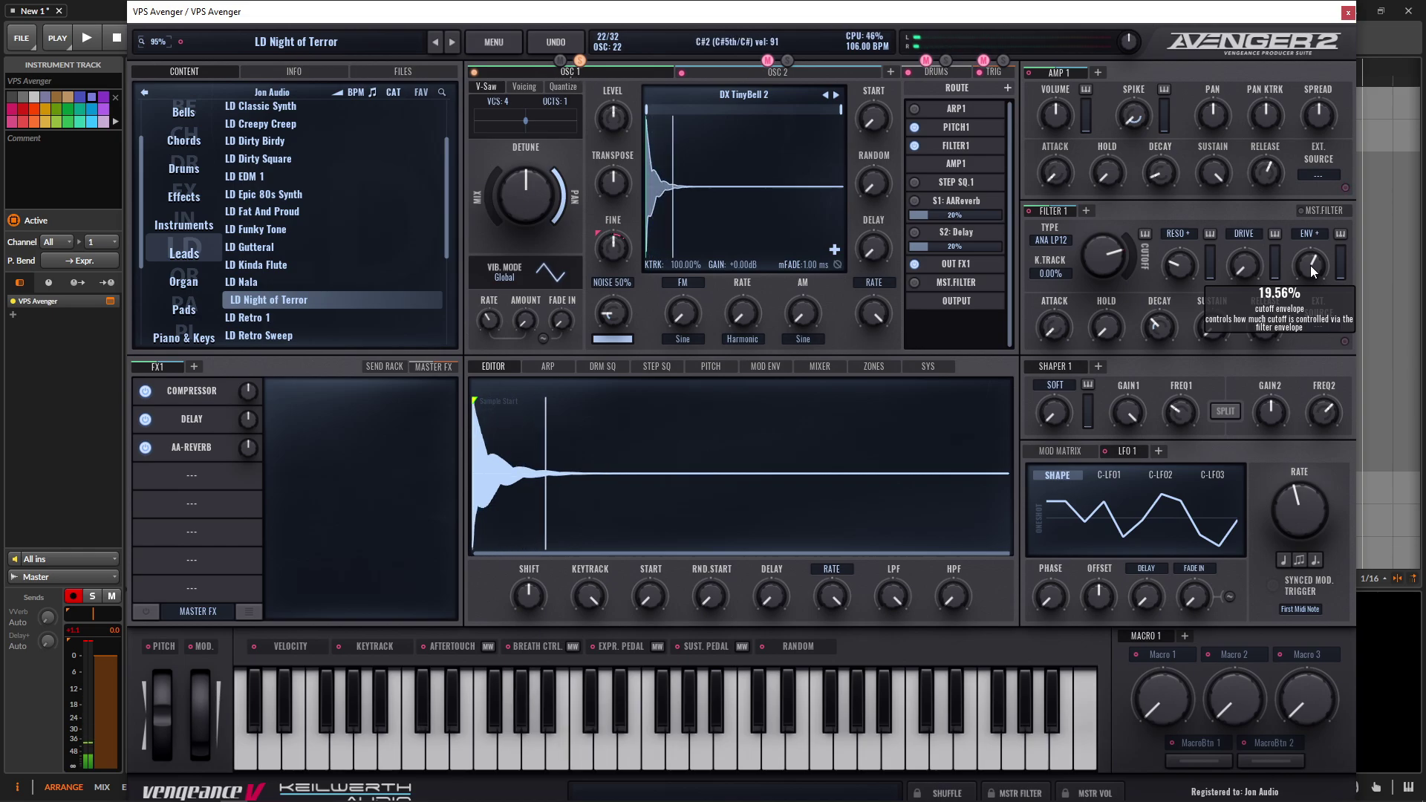
# - Show OSC 2, which uses the Vibron Glock wavetable with noise at 50%
pyautogui.click(796, 75)
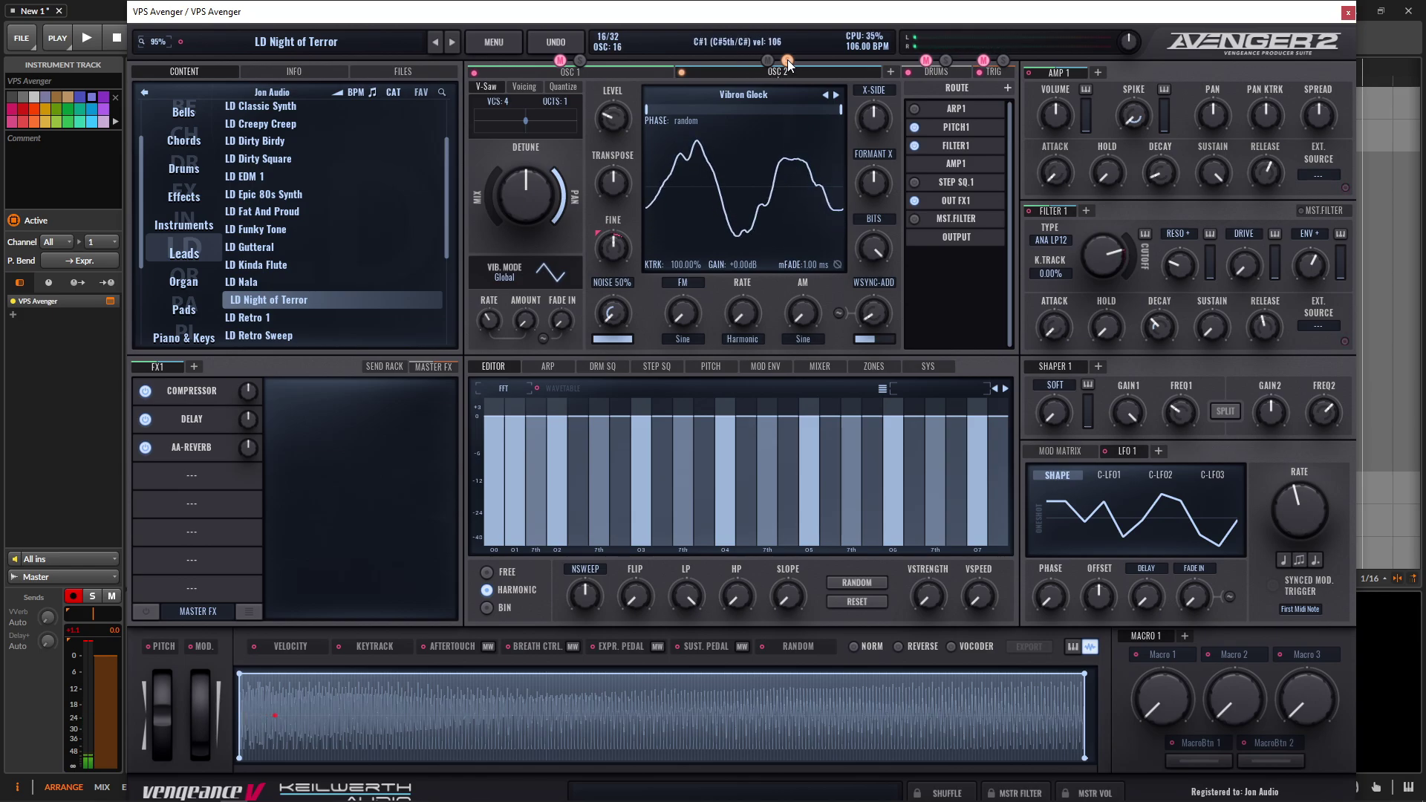
# - Browse the Wavetables list, keep Vibron Glock, and bring up its WAVETABLE position envelope
pyautogui.click(746, 94)
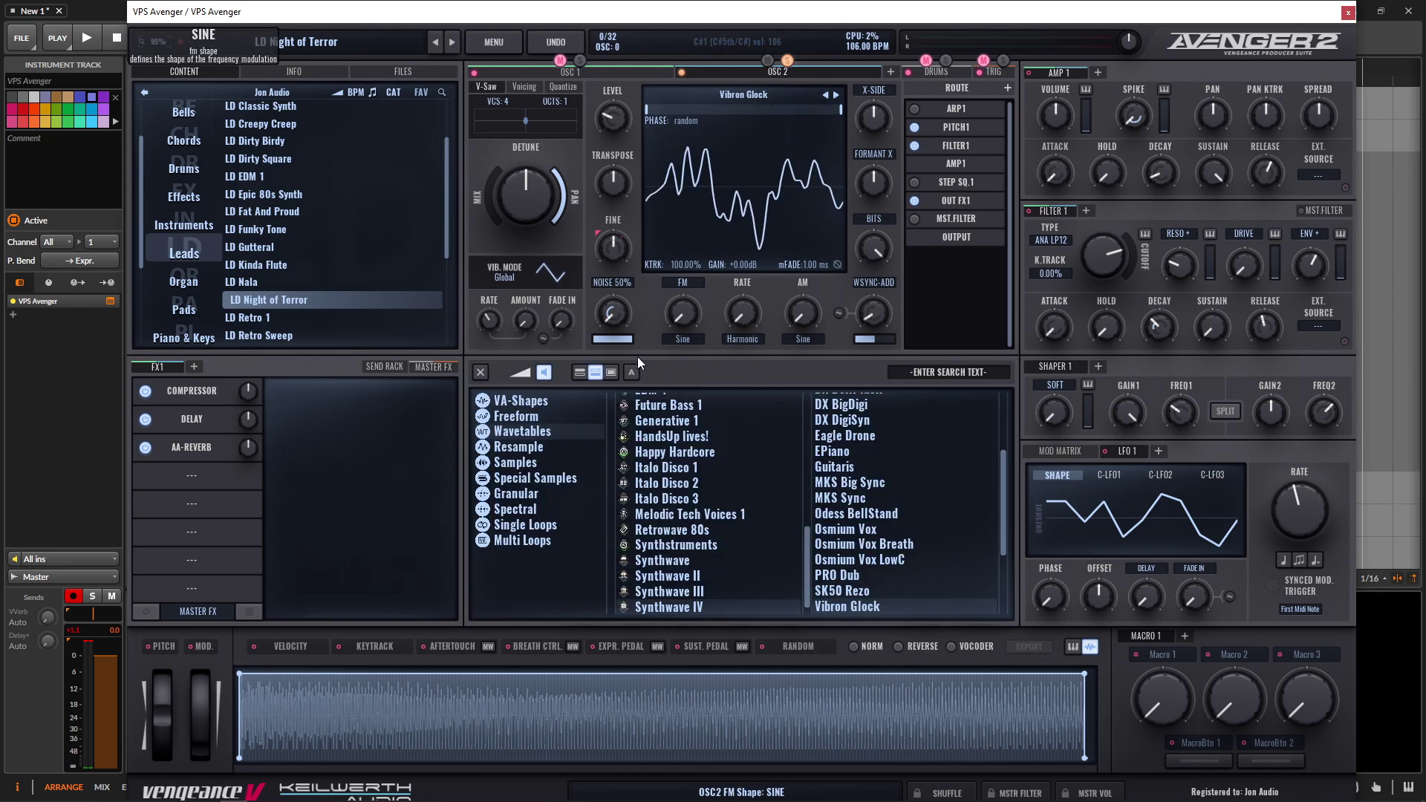
pyautogui.scroll(-1, 686, 549)
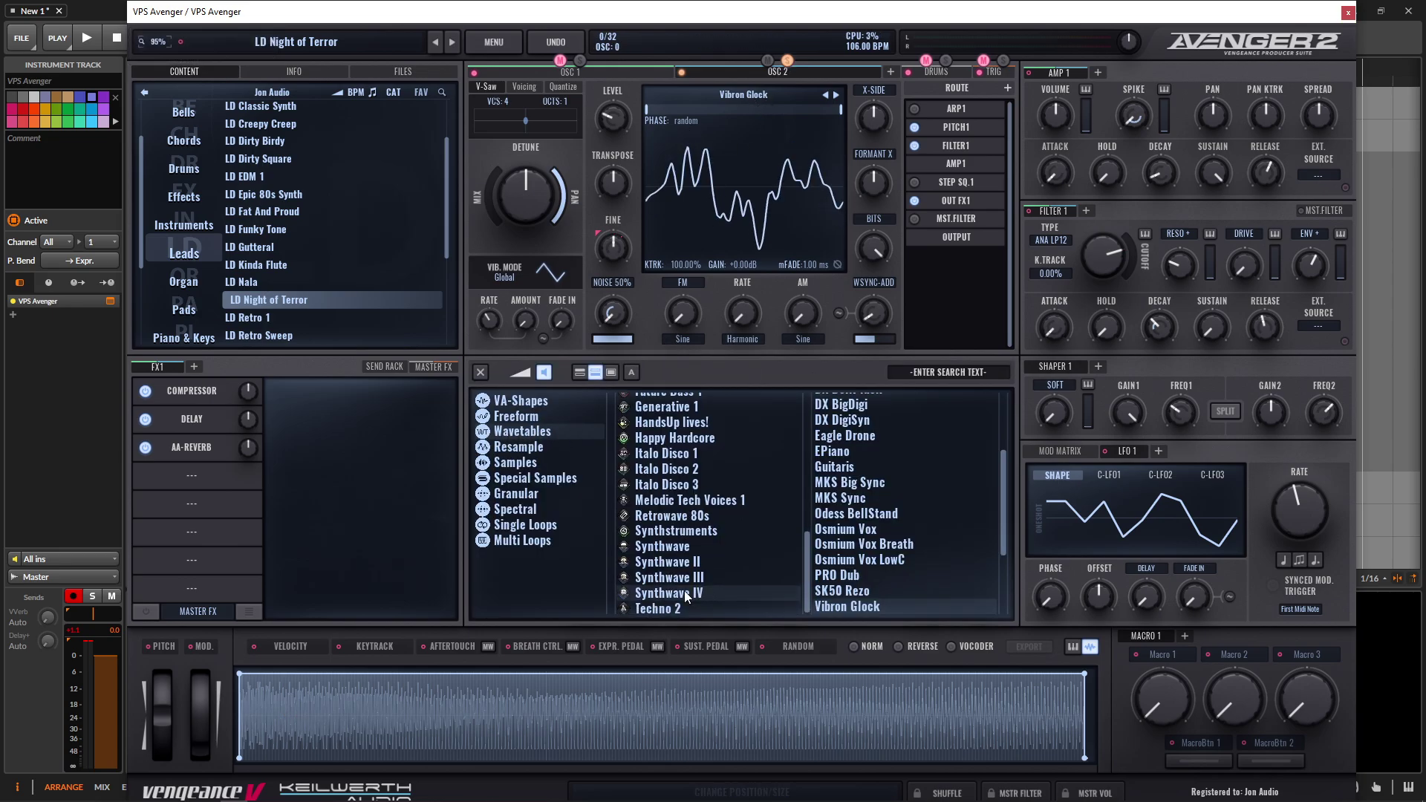
pyautogui.scroll(-1, 881, 596)
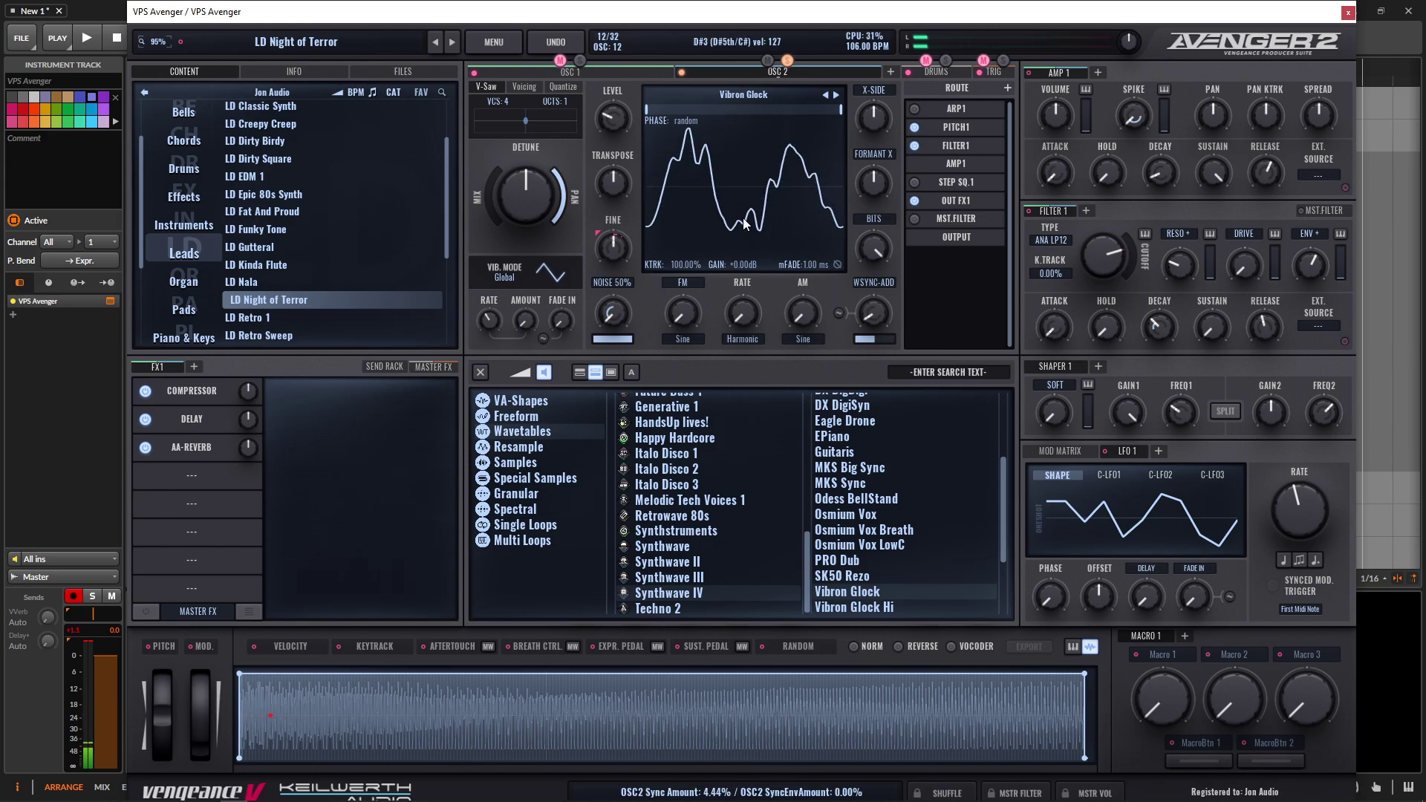
pyautogui.click(481, 372)
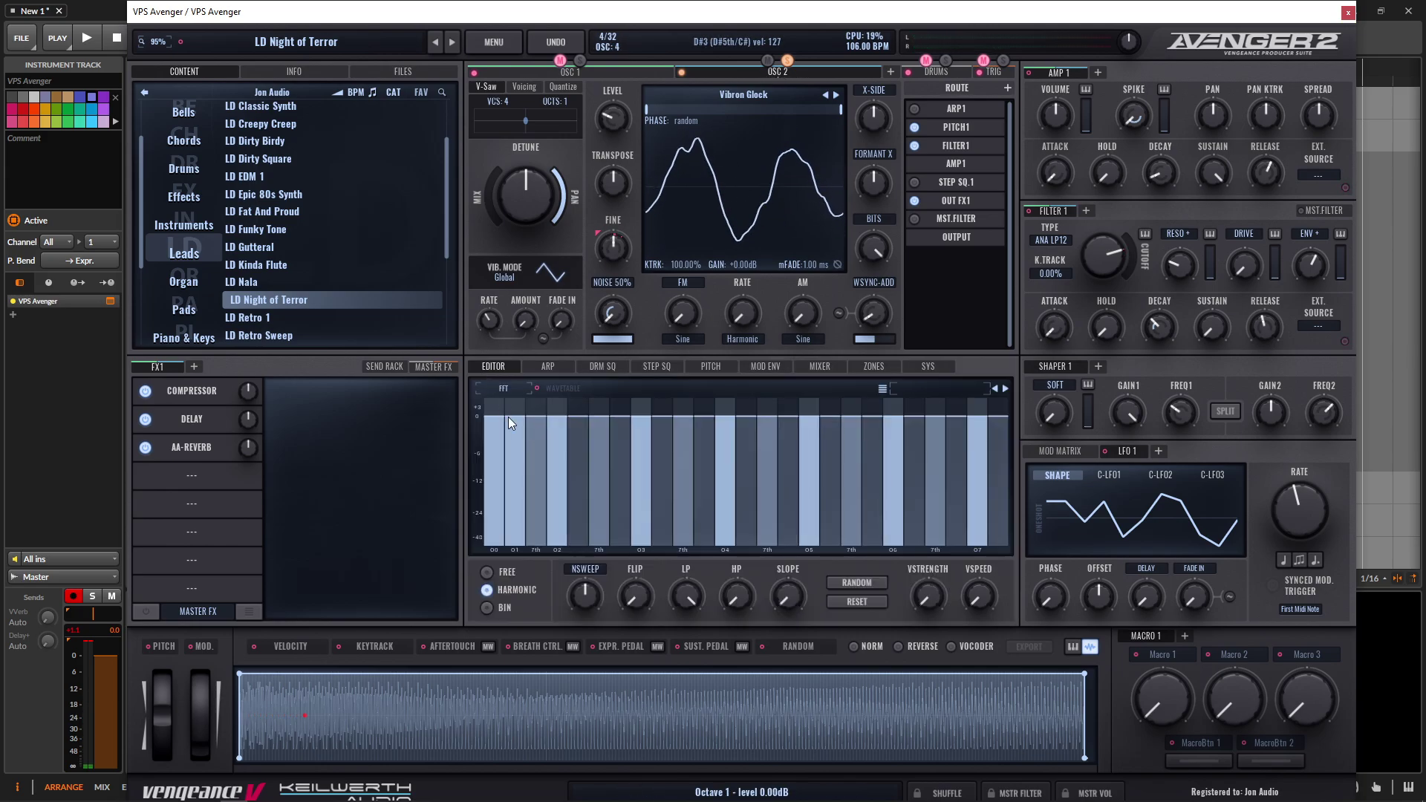
pyautogui.click(561, 386)
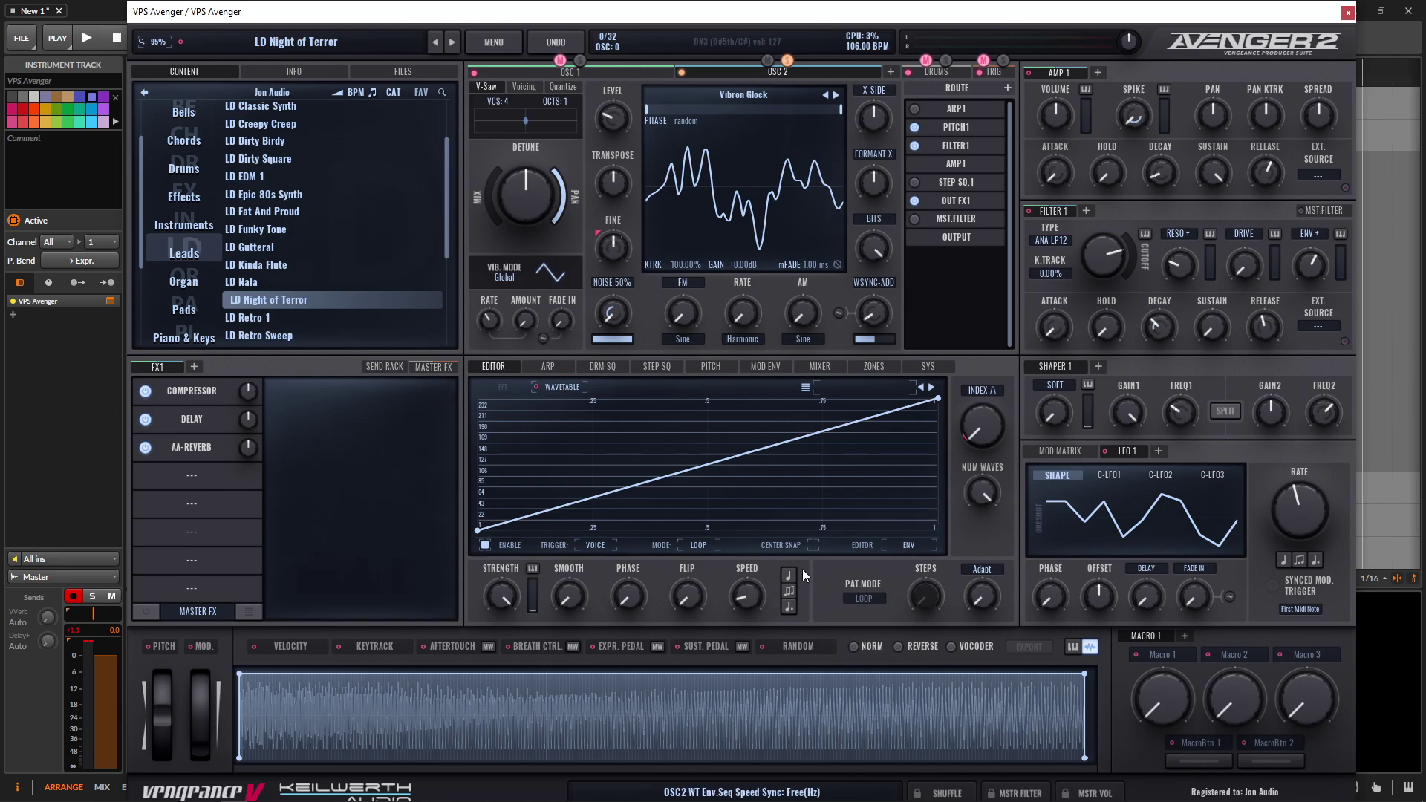
pyautogui.moveTo(744, 599)
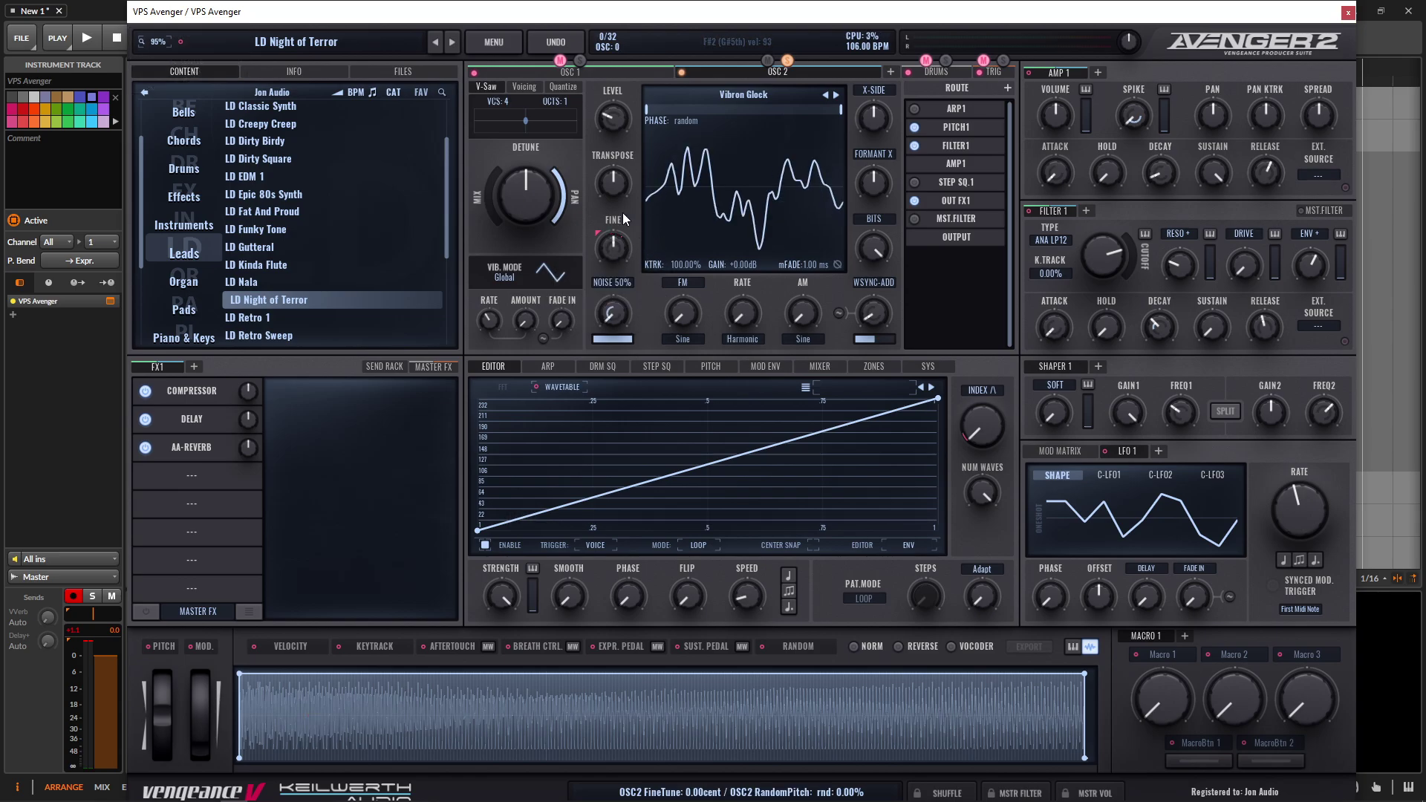
# - Compare OSC 1's DX TinyBell 2 sample with OSC 2's wavetable, finishing on OSC 1
pyautogui.click(606, 72)
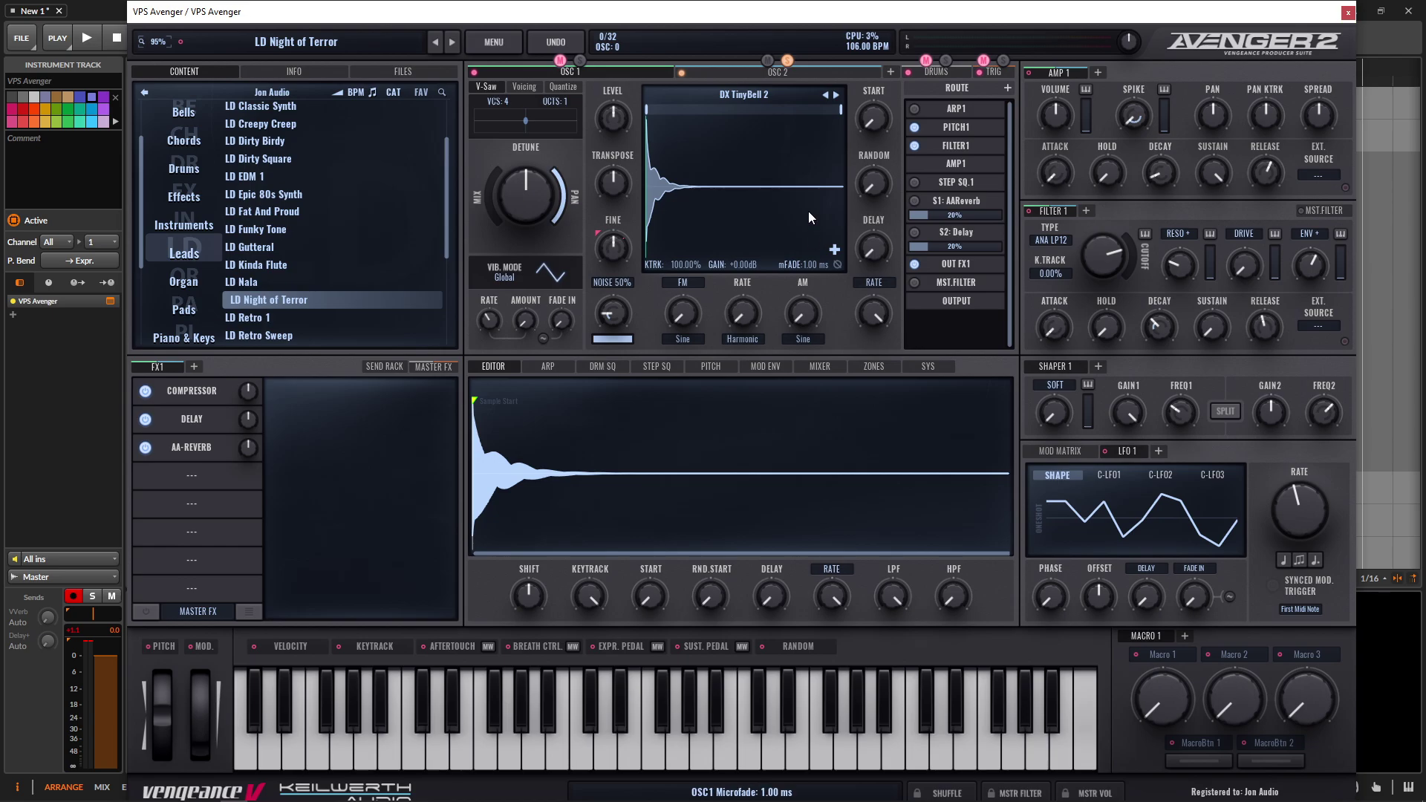
pyautogui.click(771, 74)
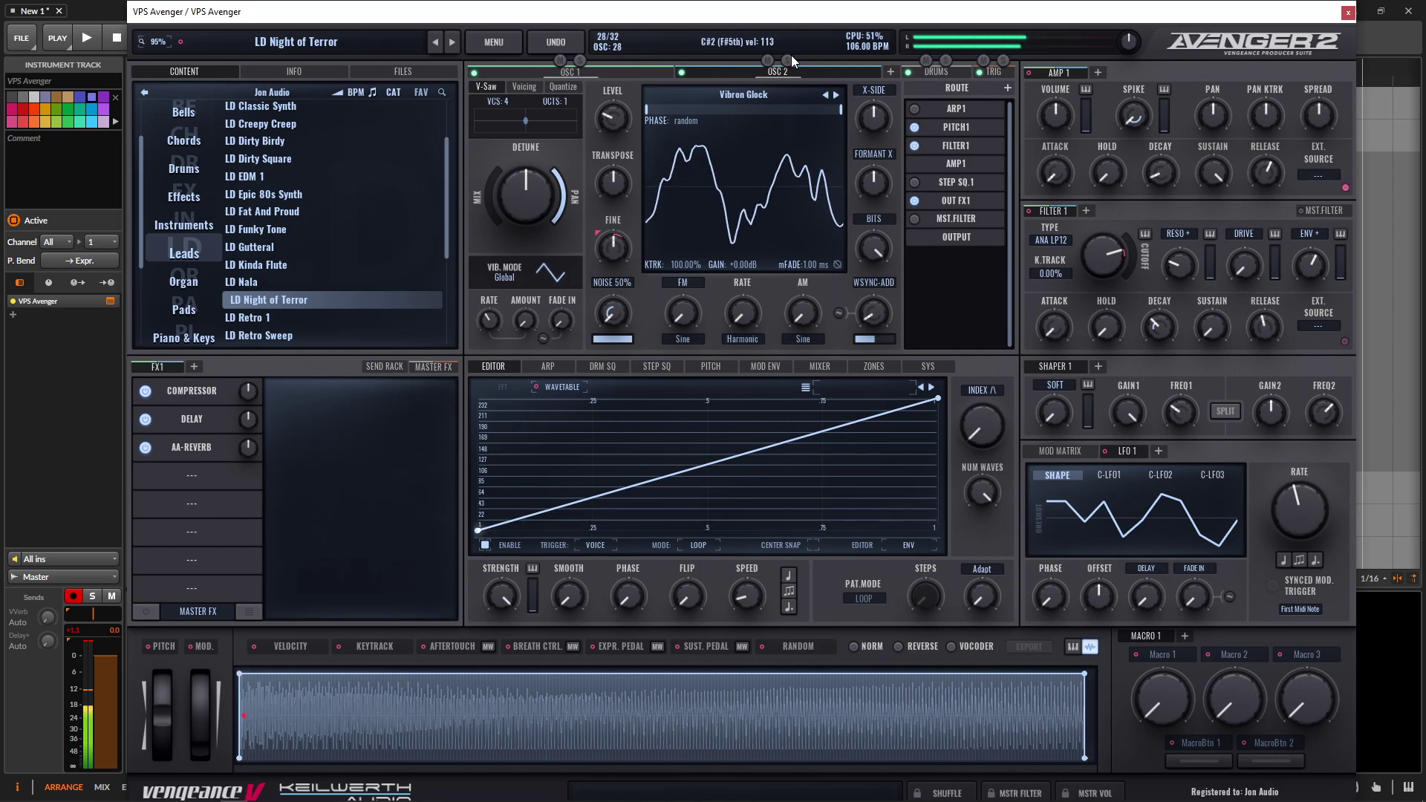
pyautogui.click(582, 71)
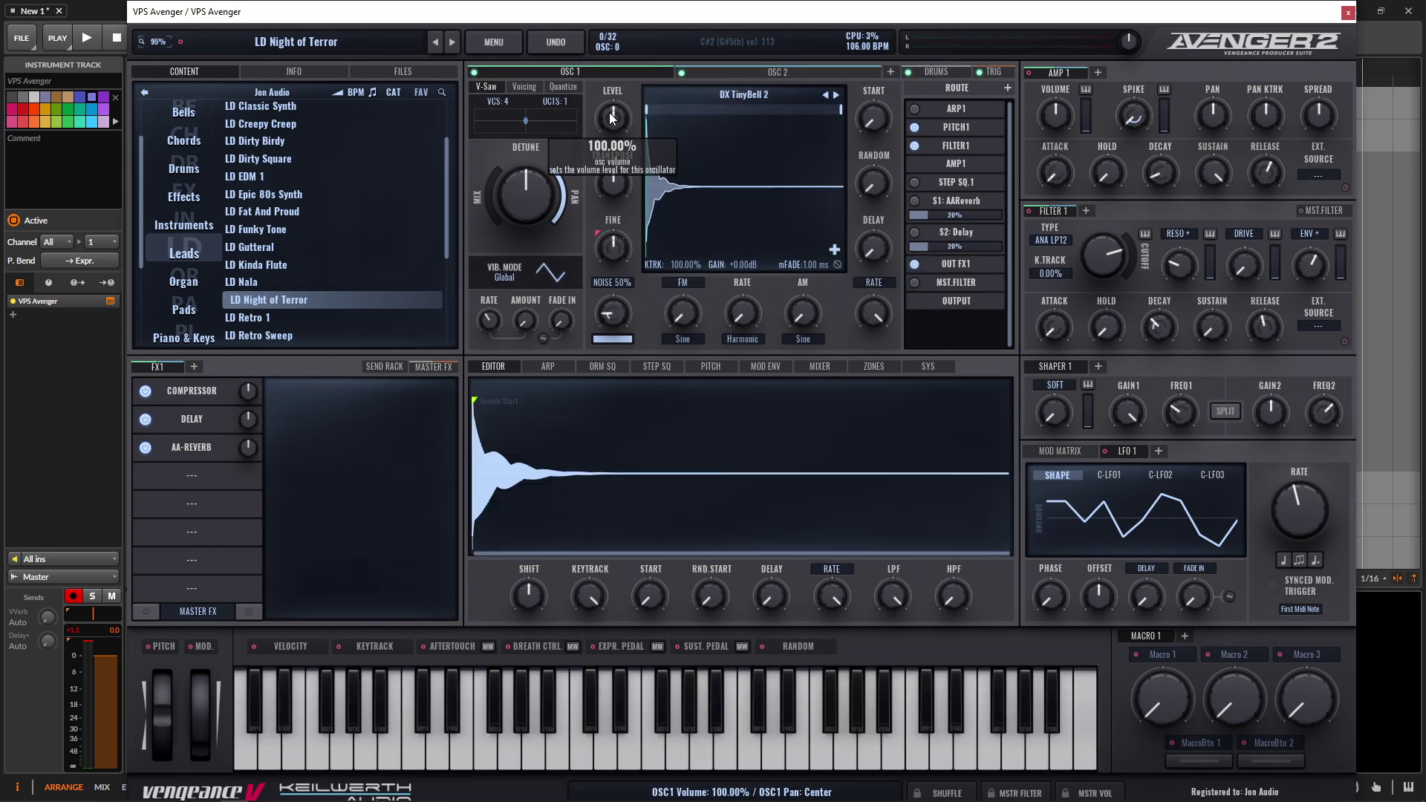
pyautogui.click(763, 73)
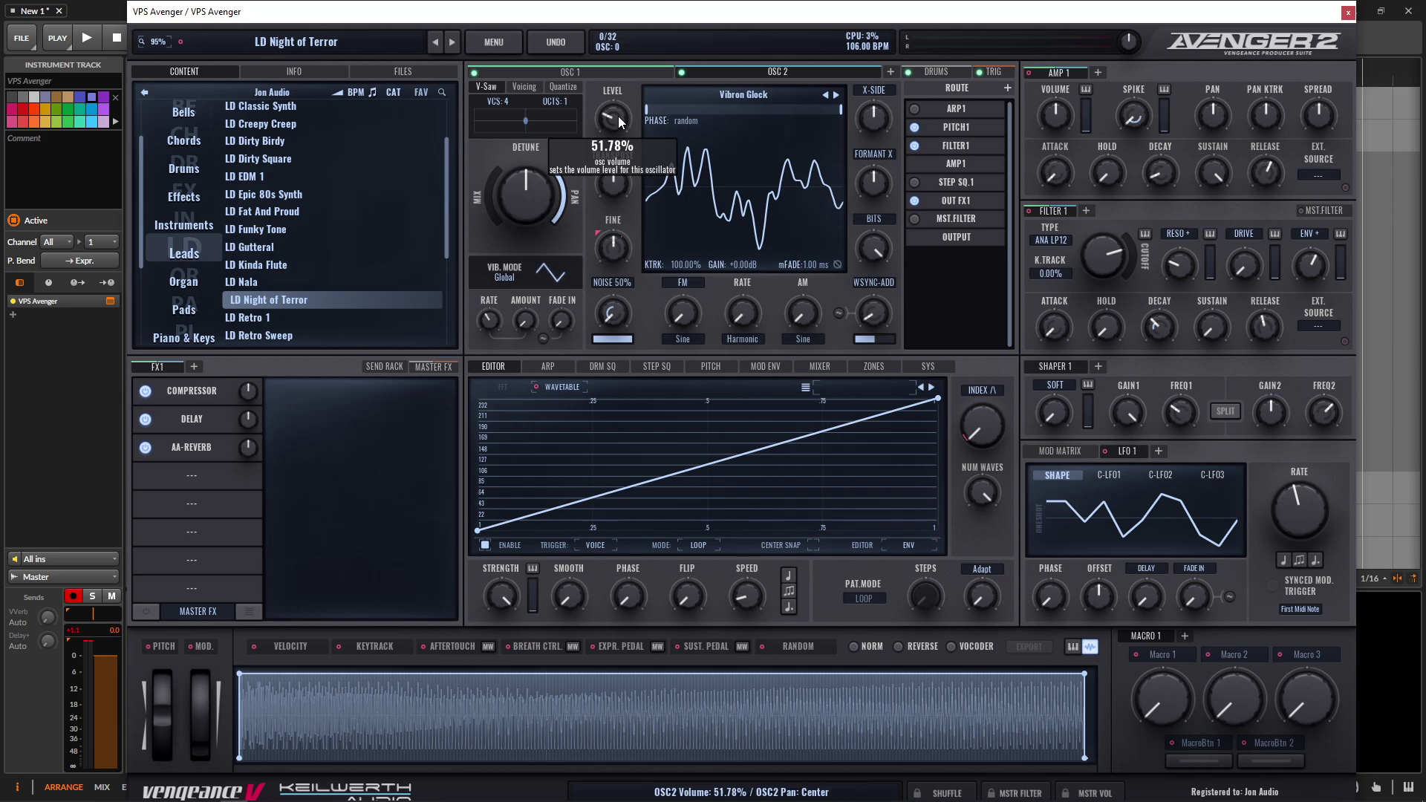
pyautogui.click(634, 74)
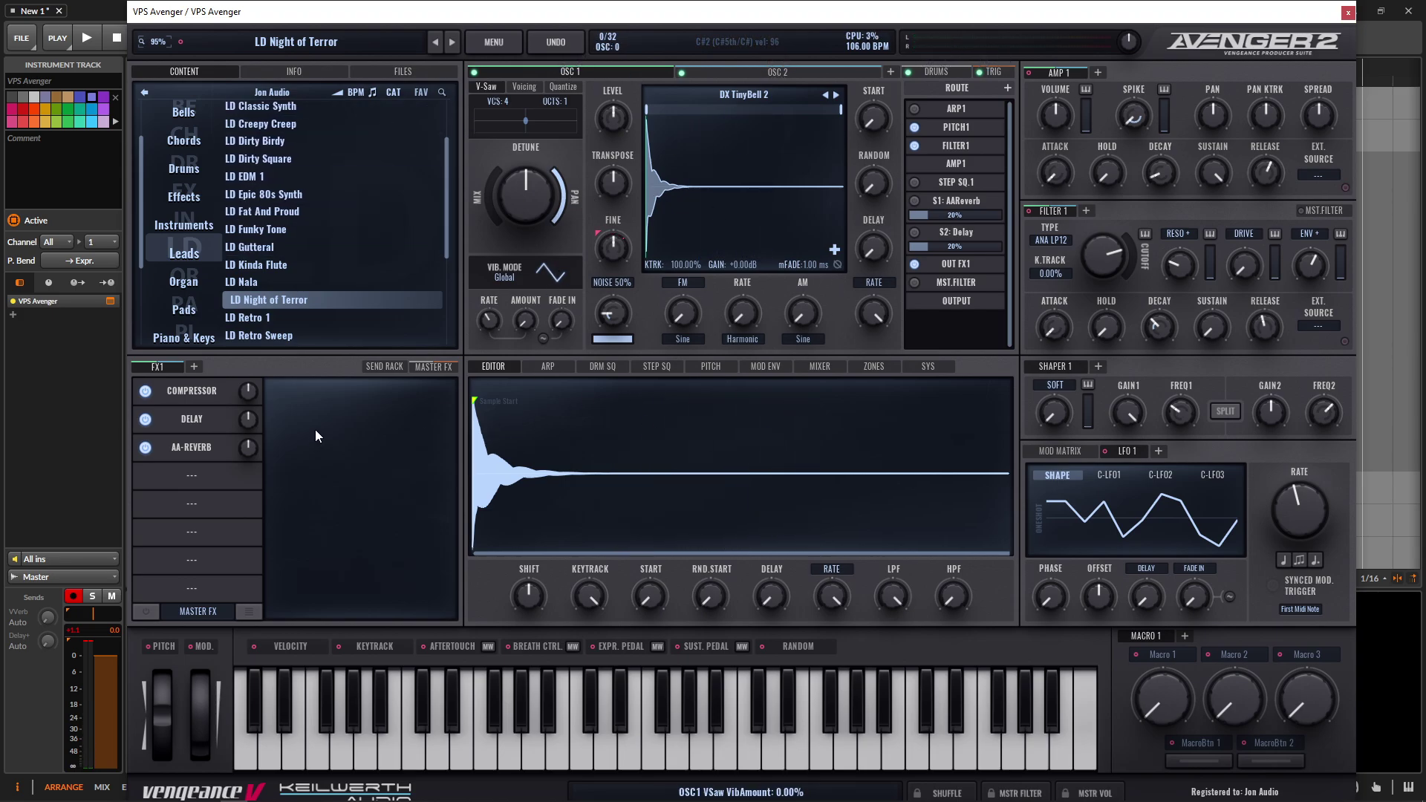
# - Turn off the Delay and show the Compressor: attack 25.0, ratio 1:5.00, auto release
pyautogui.click(147, 420)
pyautogui.click(191, 392)
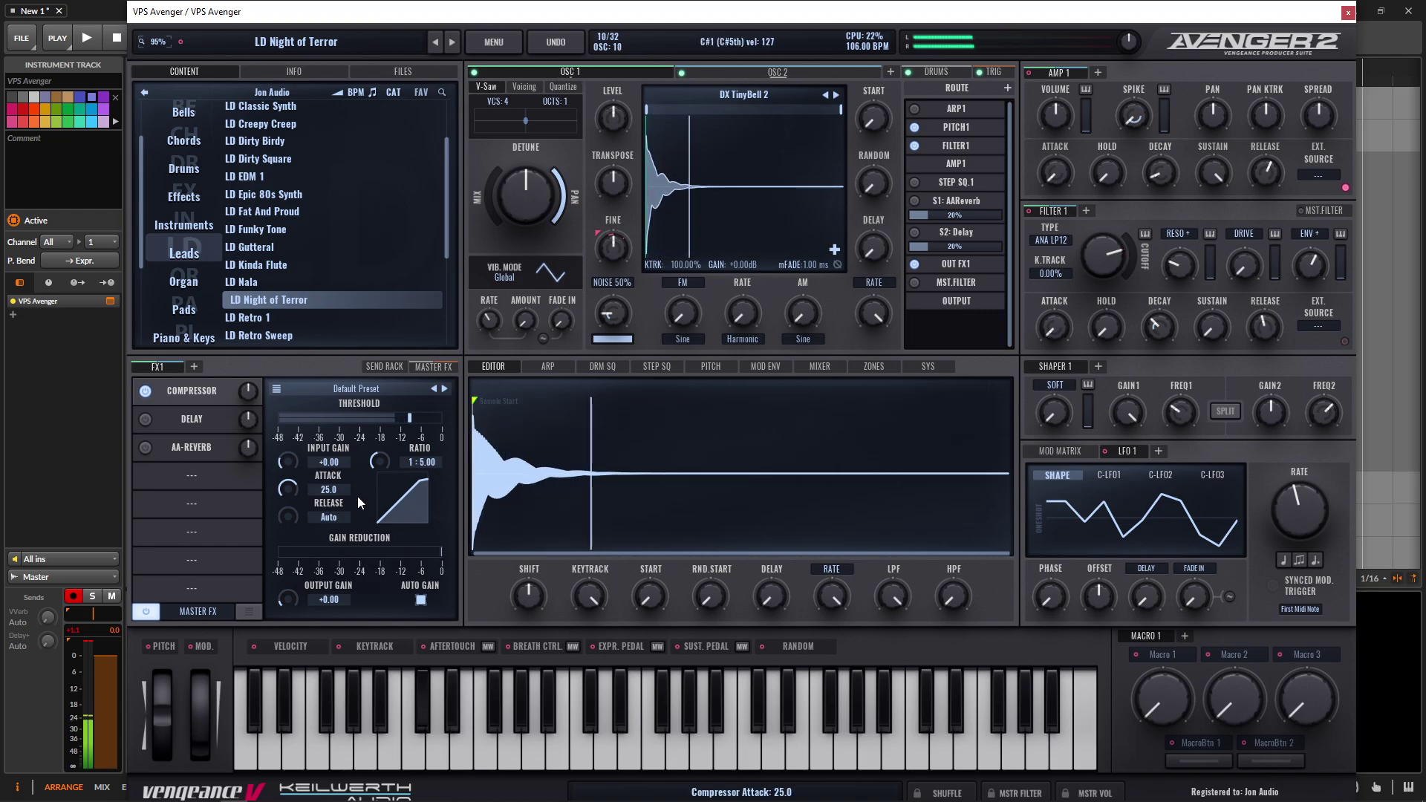
# - Turn on the FX1 PingPong delay and drag its Modulate knob up to 97.37
pyautogui.click(157, 420)
pyautogui.click(147, 419)
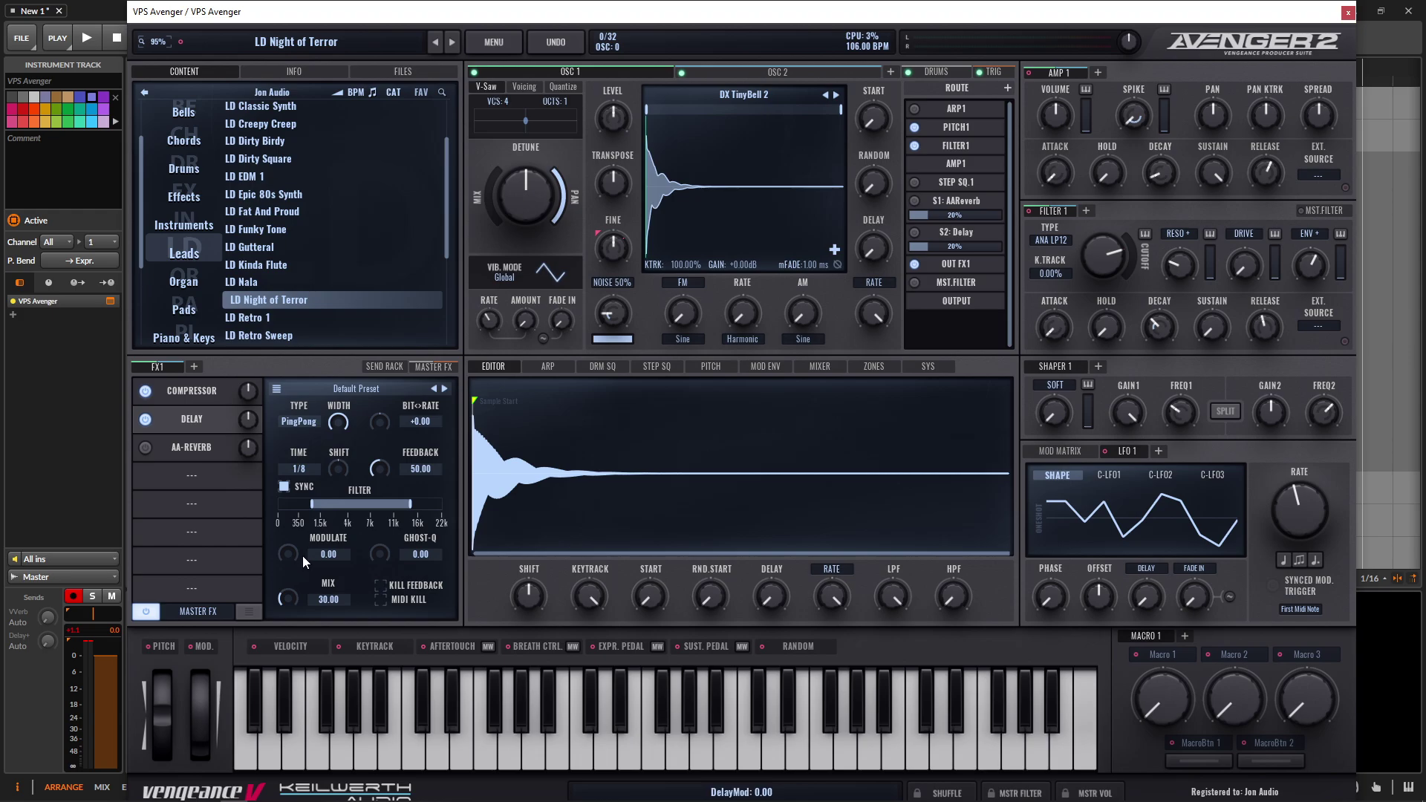
pyautogui.moveTo(293, 558); pyautogui.dragTo(298, 459)
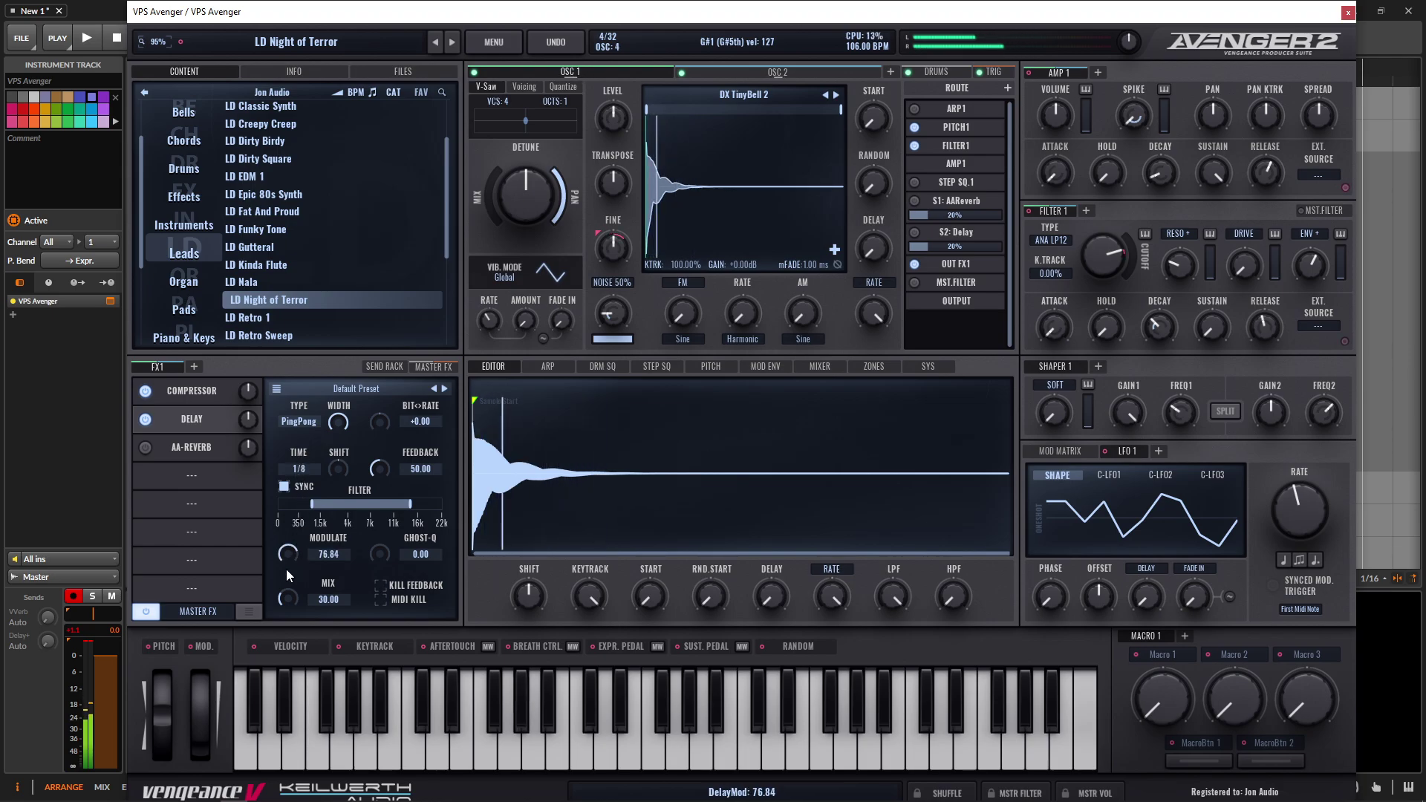
pyautogui.moveTo(287, 569); pyautogui.dragTo(289, 531)
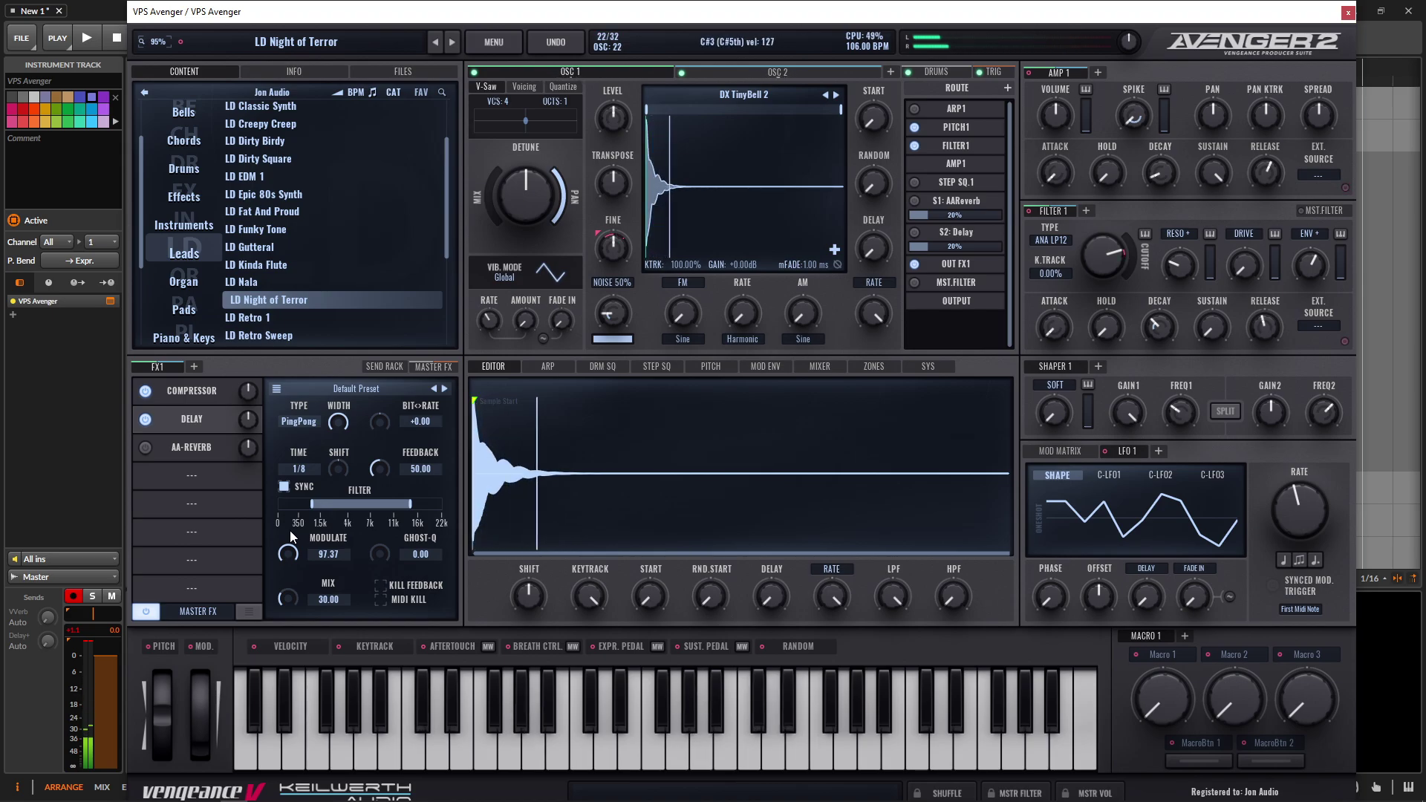
# - Enable the AA-Reverb as a Hall with shimmer feedback 90.00 and mix 34.44
pyautogui.click(186, 445)
pyautogui.click(153, 448)
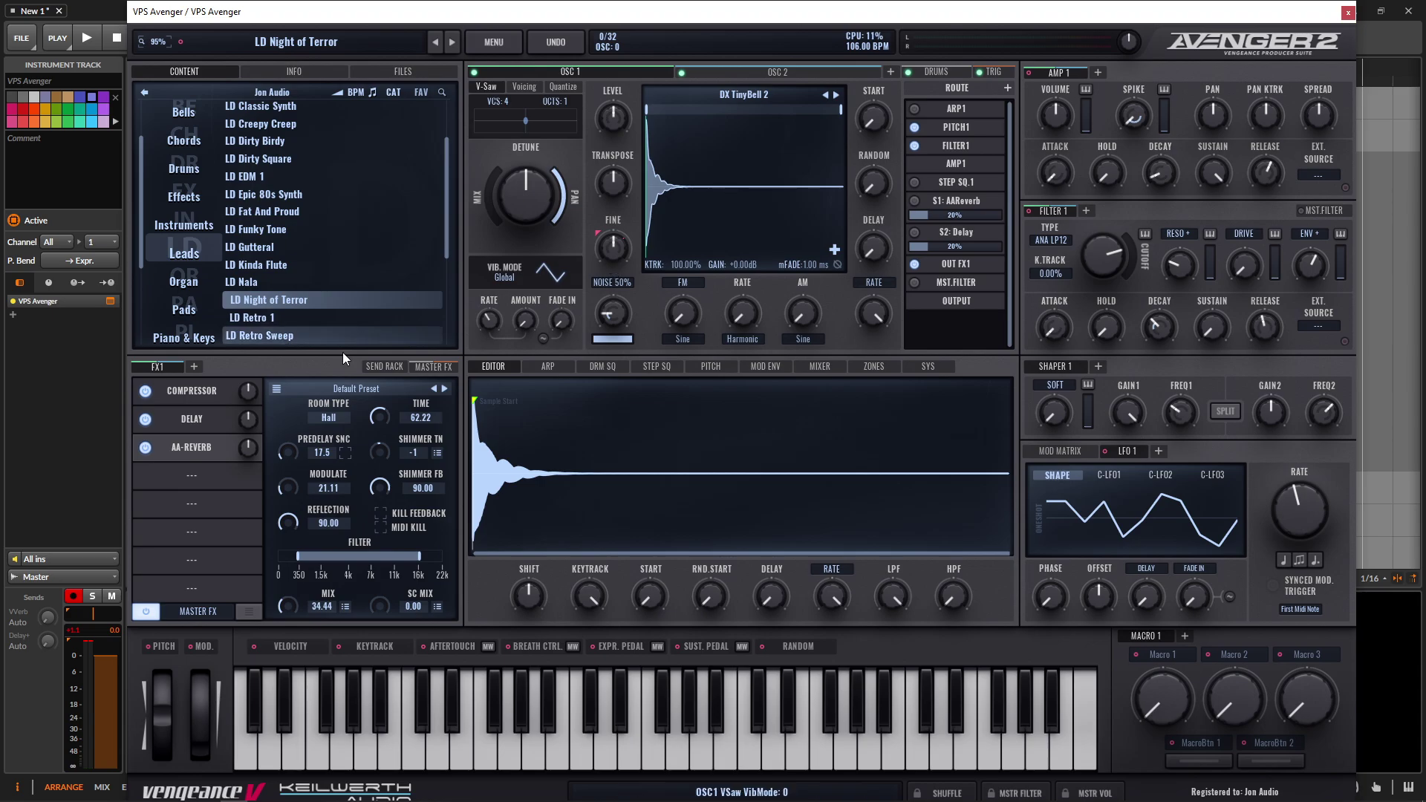
# - Reshow the delay settings and sweep Filter 1 cutoff to about 300 Hz, then to 9885.20 Hz
pyautogui.click(194, 425)
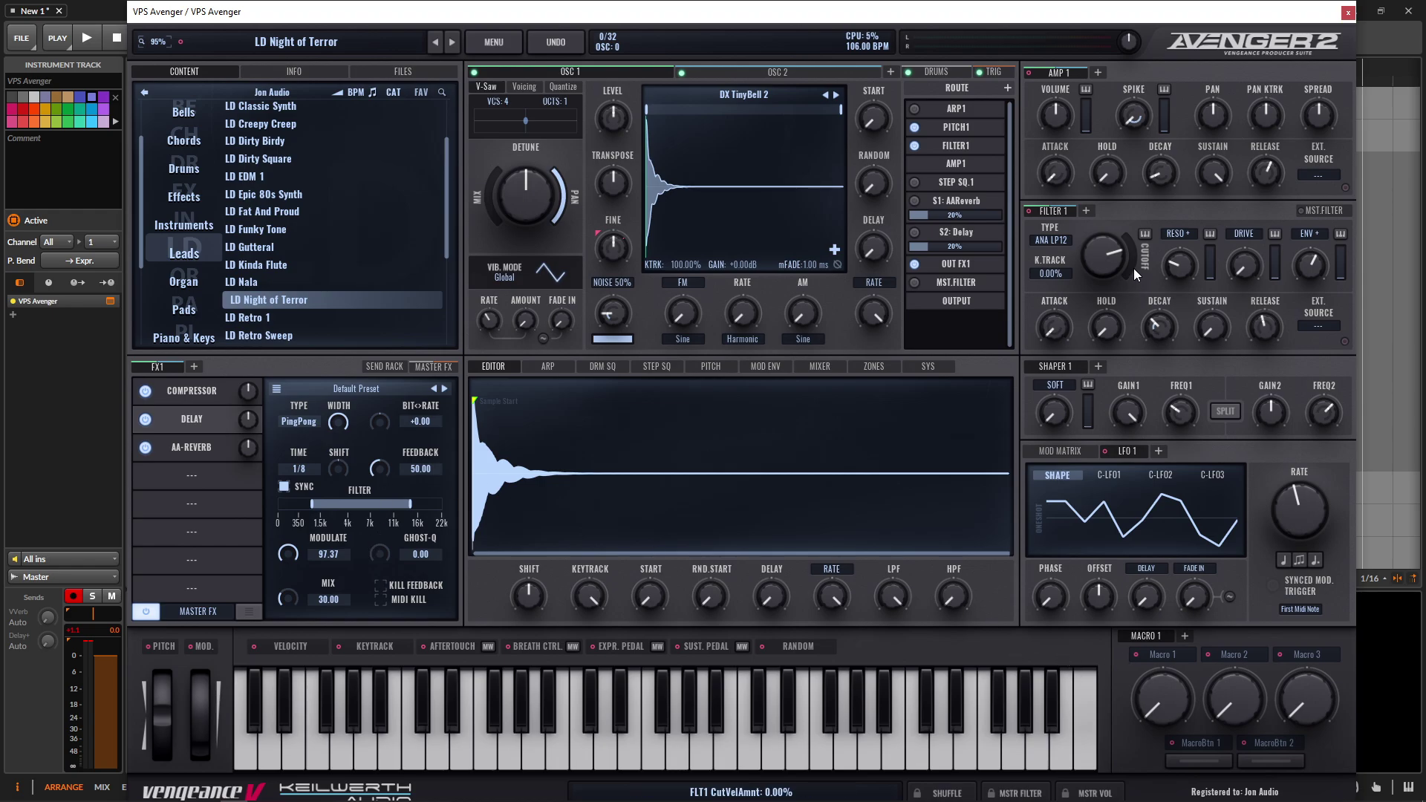
pyautogui.moveTo(1108, 259); pyautogui.dragTo(1112, 333)
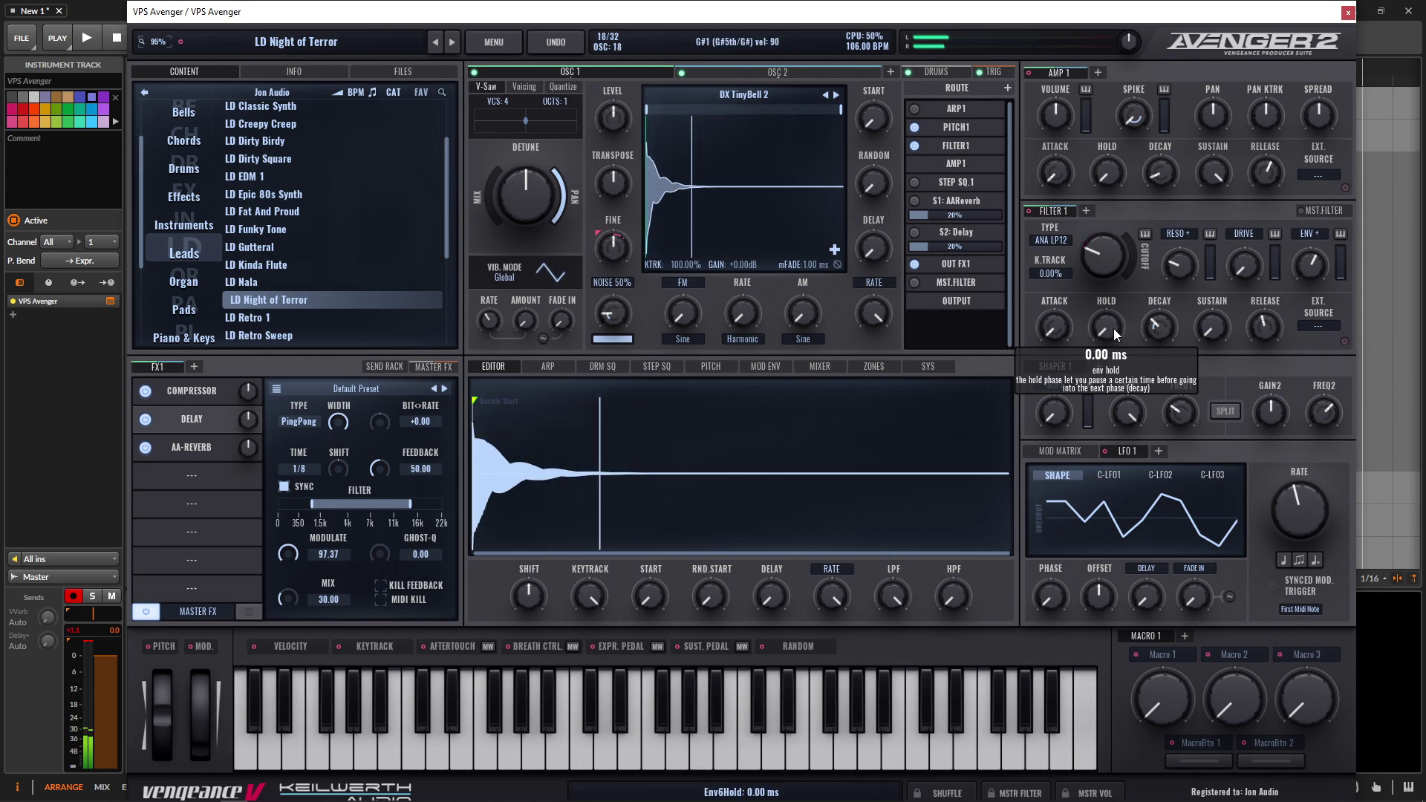
pyautogui.moveTo(1088, 259); pyautogui.dragTo(1090, 177)
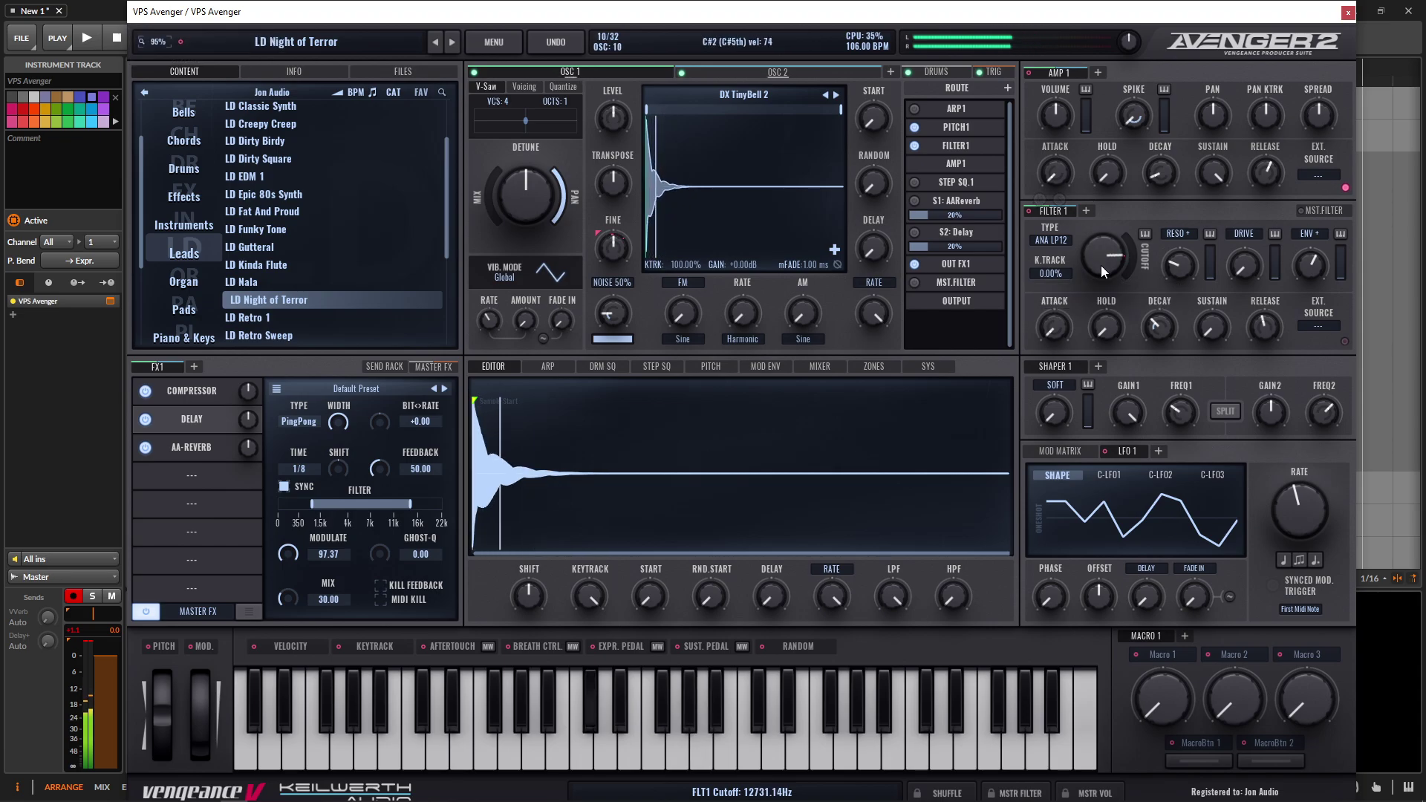
pyautogui.moveTo(1107, 273); pyautogui.dragTo(1106, 277)
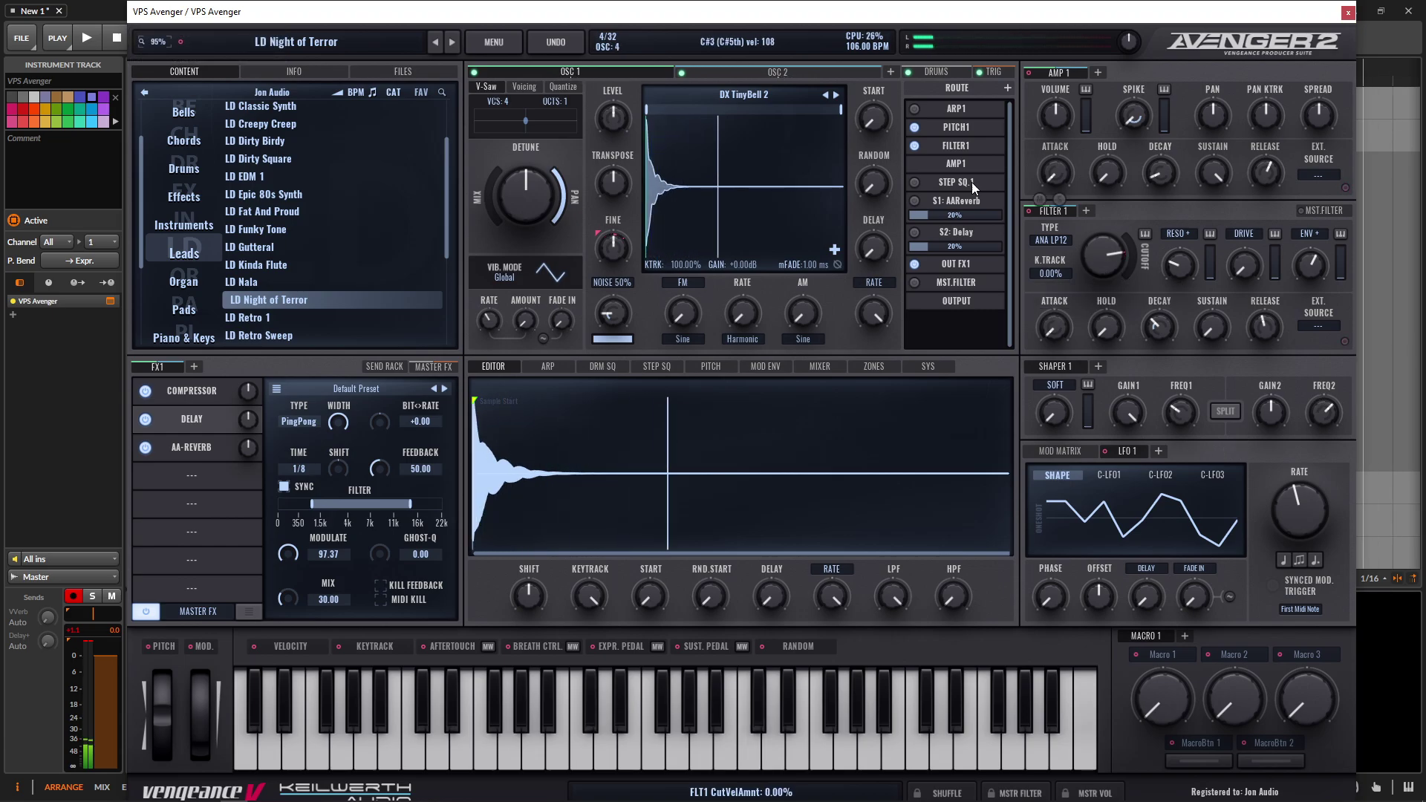
# - Set the Vibron Glock oscillator's wavetable sync to 5.79%, unsolo OSC 2, and show OSC 1's bell sample again
pyautogui.click(820, 68)
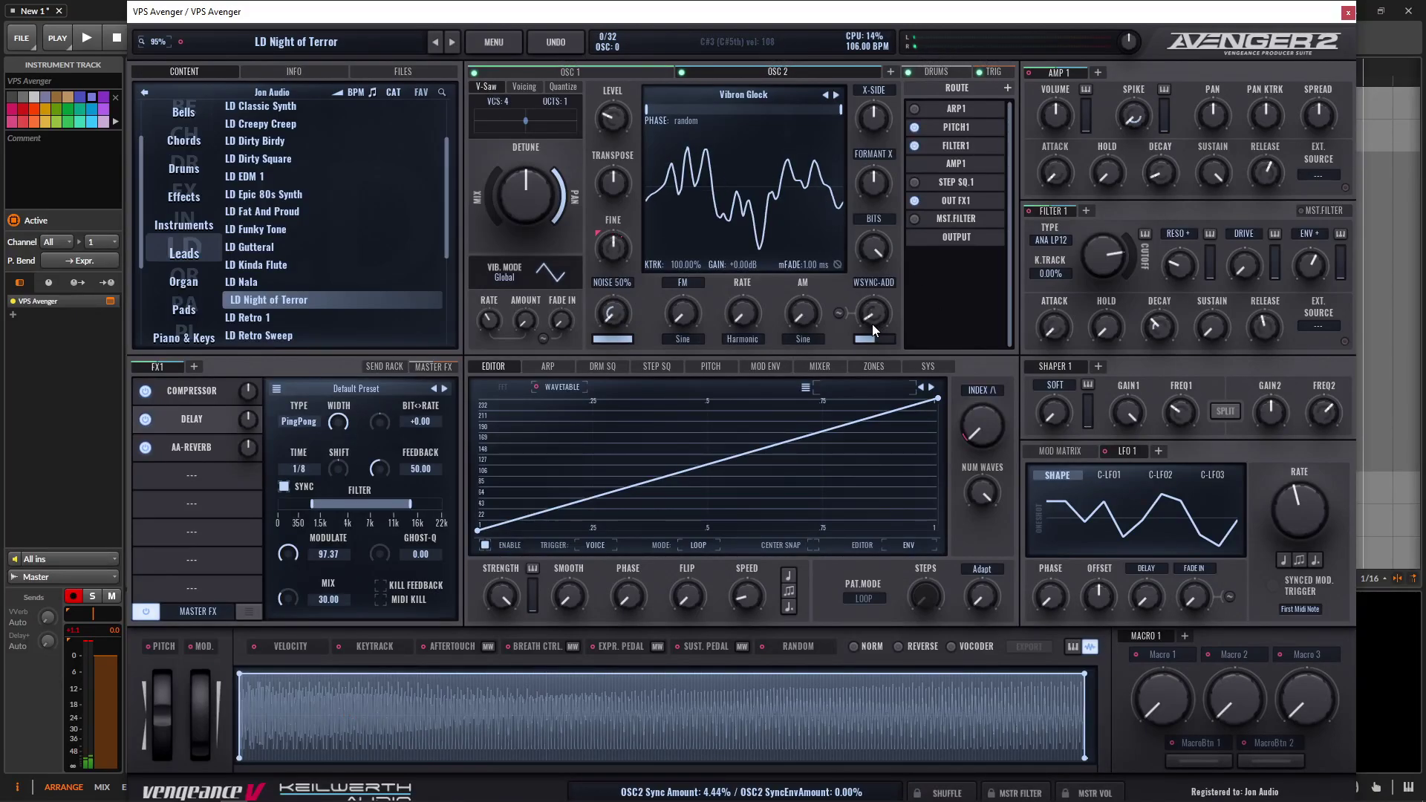
pyautogui.moveTo(873, 319)
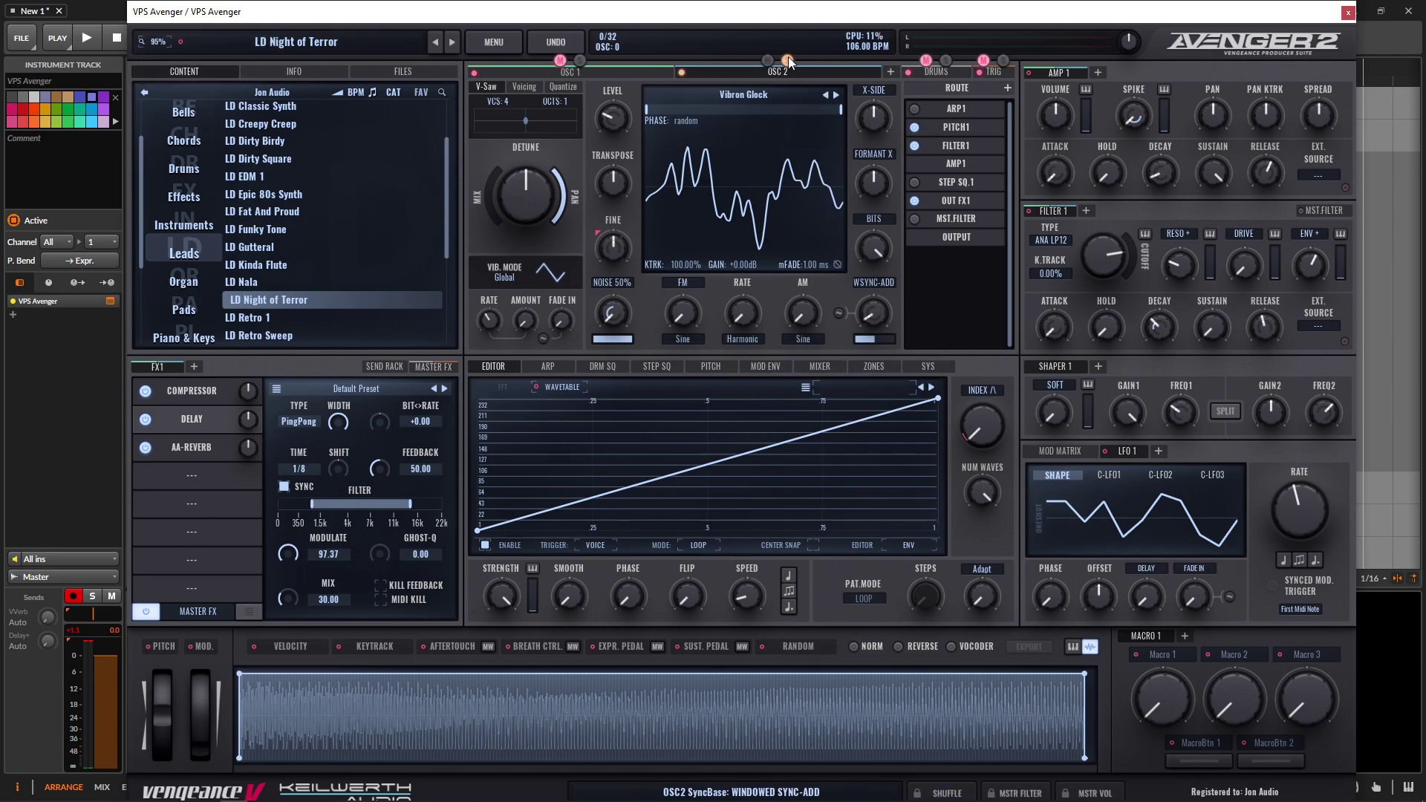
pyautogui.doubleClick(877, 321)
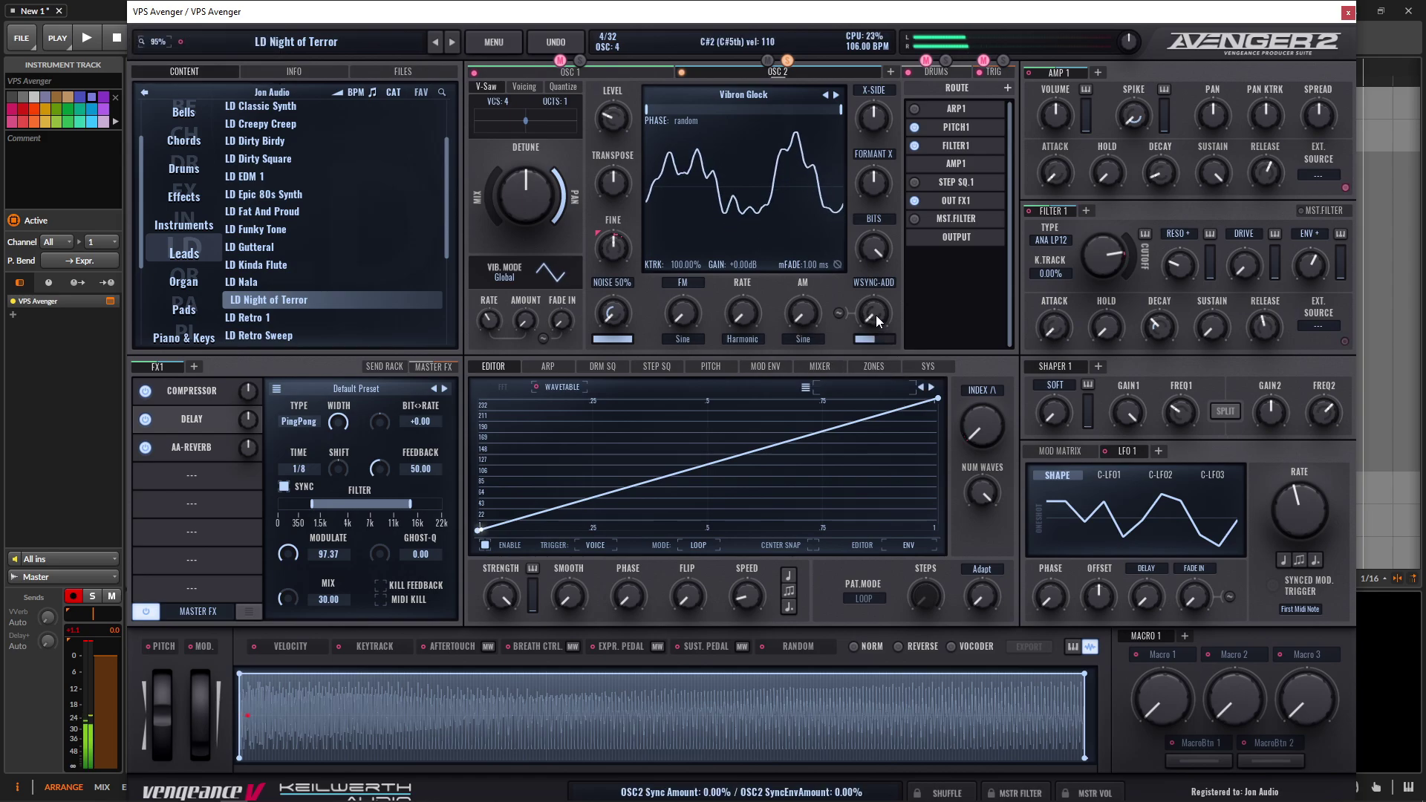
pyautogui.moveTo(876, 320); pyautogui.dragTo(878, 317)
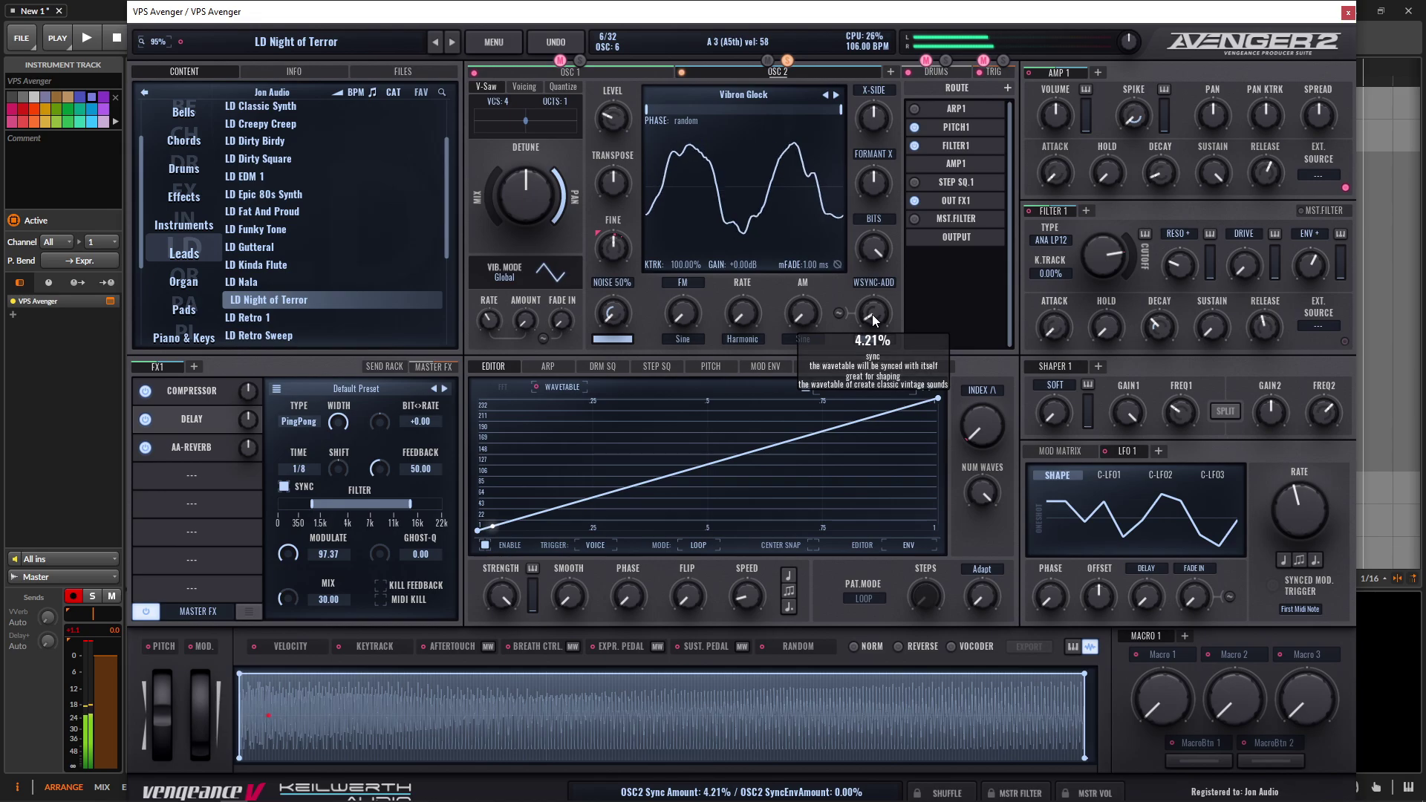
pyautogui.moveTo(876, 319); pyautogui.dragTo(879, 318)
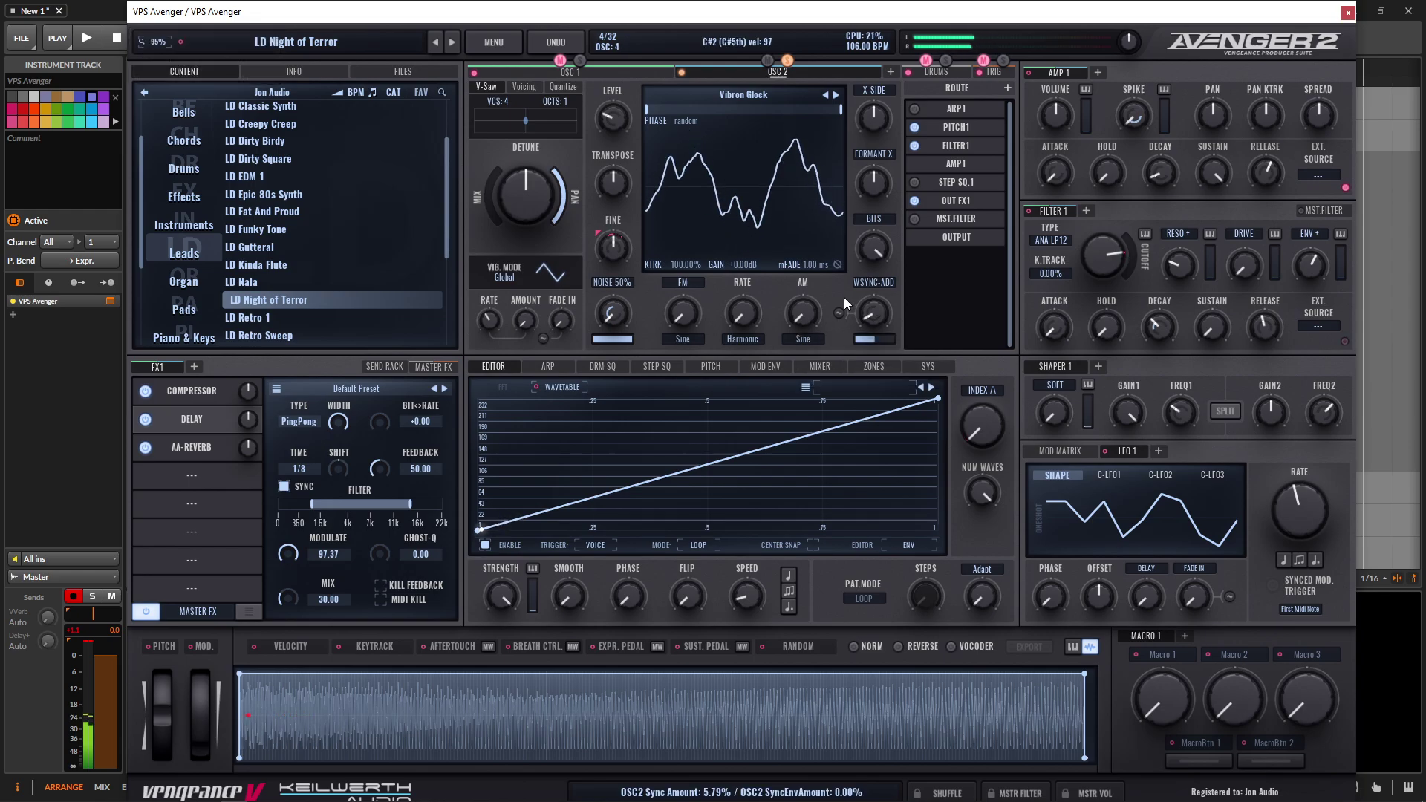
pyautogui.click(788, 60)
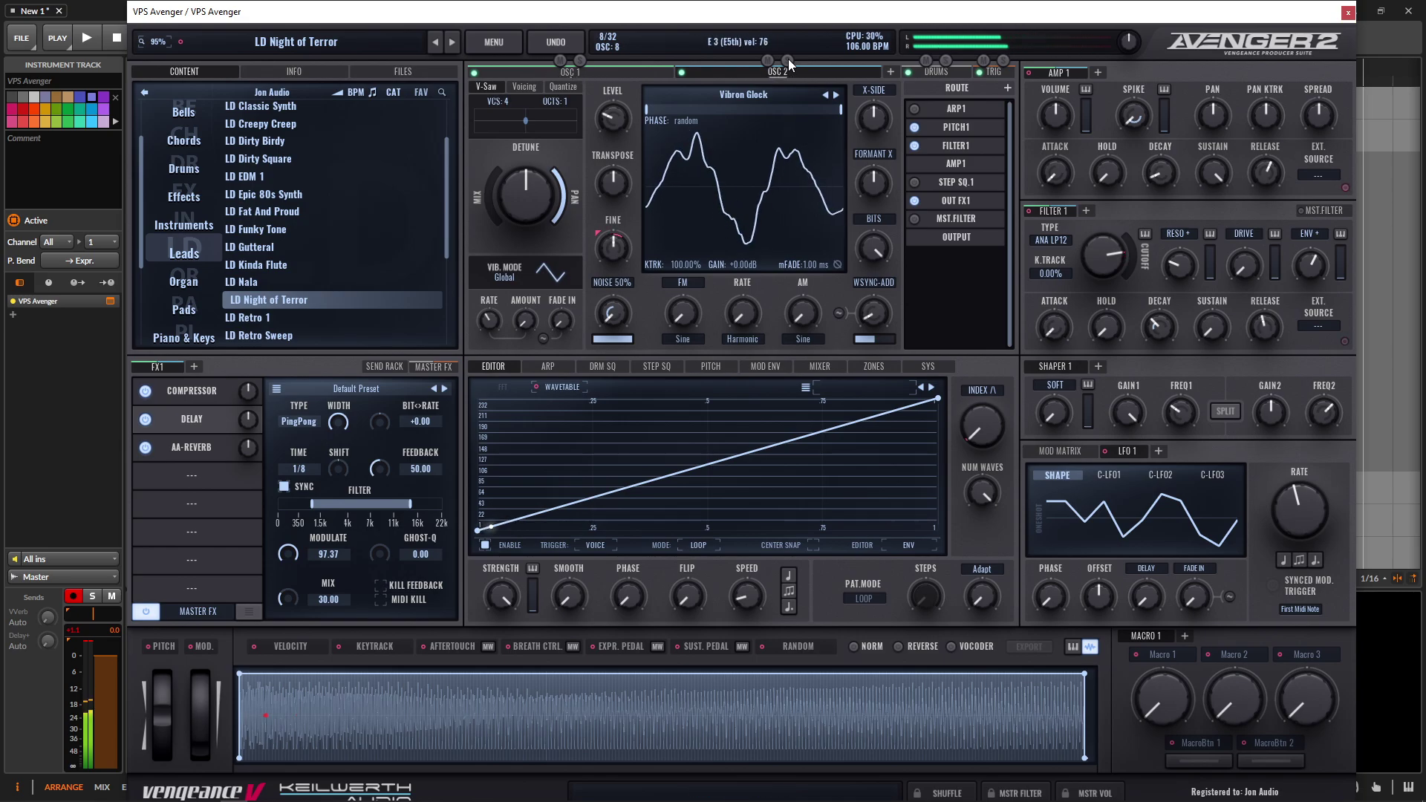
pyautogui.click(595, 68)
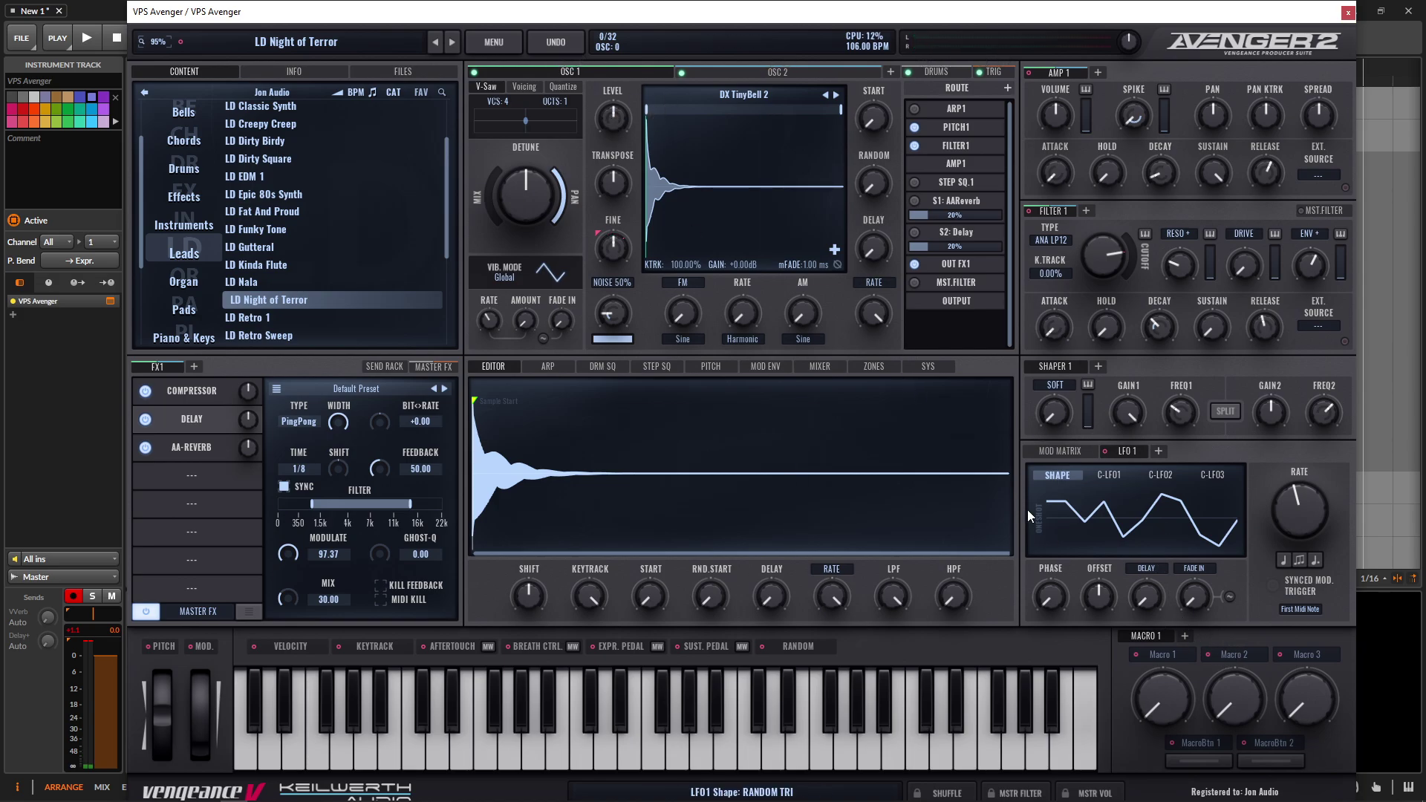
# - Assign Macro 2 to OSC 1 level and pull the OSC 1 mixer fader fully down
pyautogui.click(870, 368)
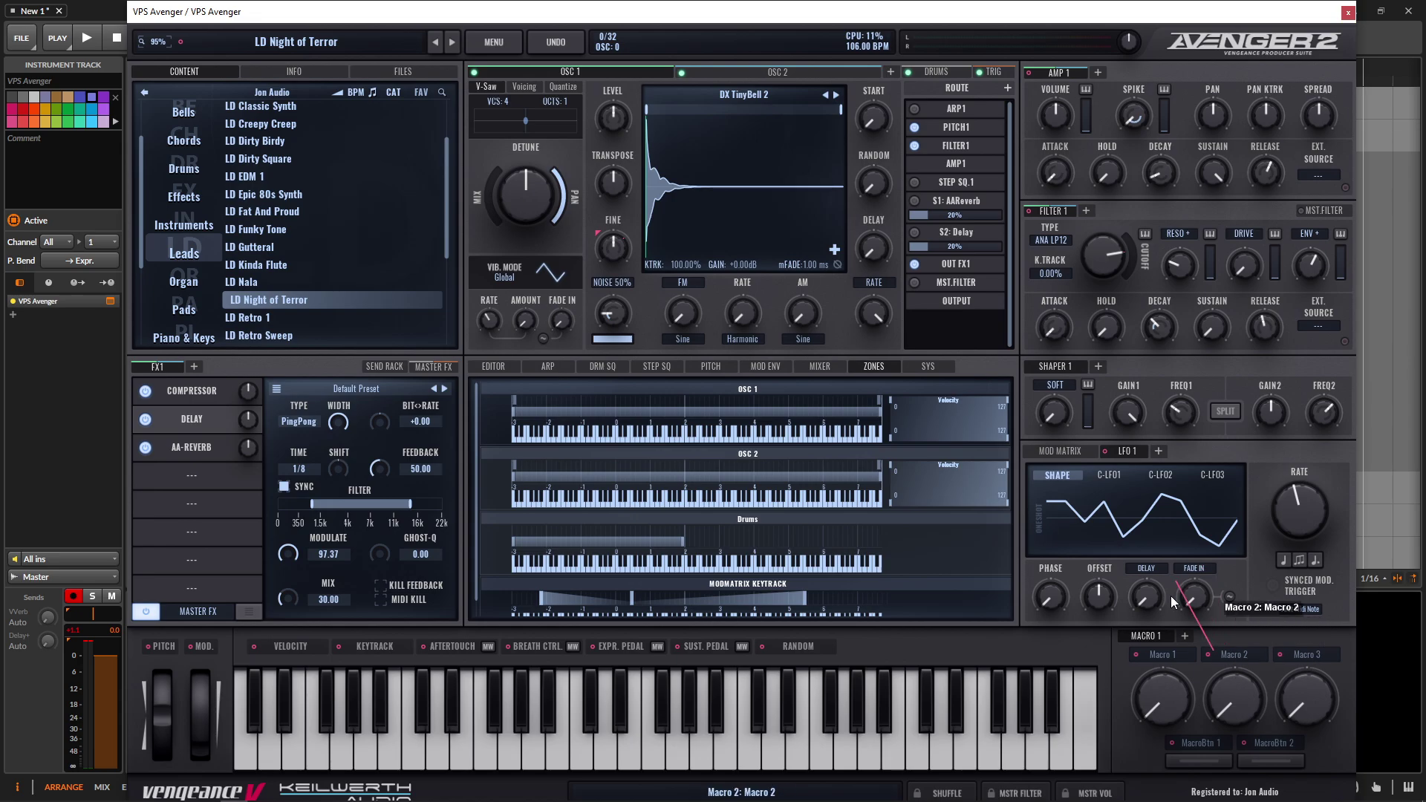
pyautogui.moveTo(1213, 650)
pyautogui.mouseDown()
pyautogui.moveTo(579, 224)
pyautogui.moveTo(690, 195)
pyautogui.moveTo(612, 117)
pyautogui.mouseUp()
pyautogui.click(817, 367)
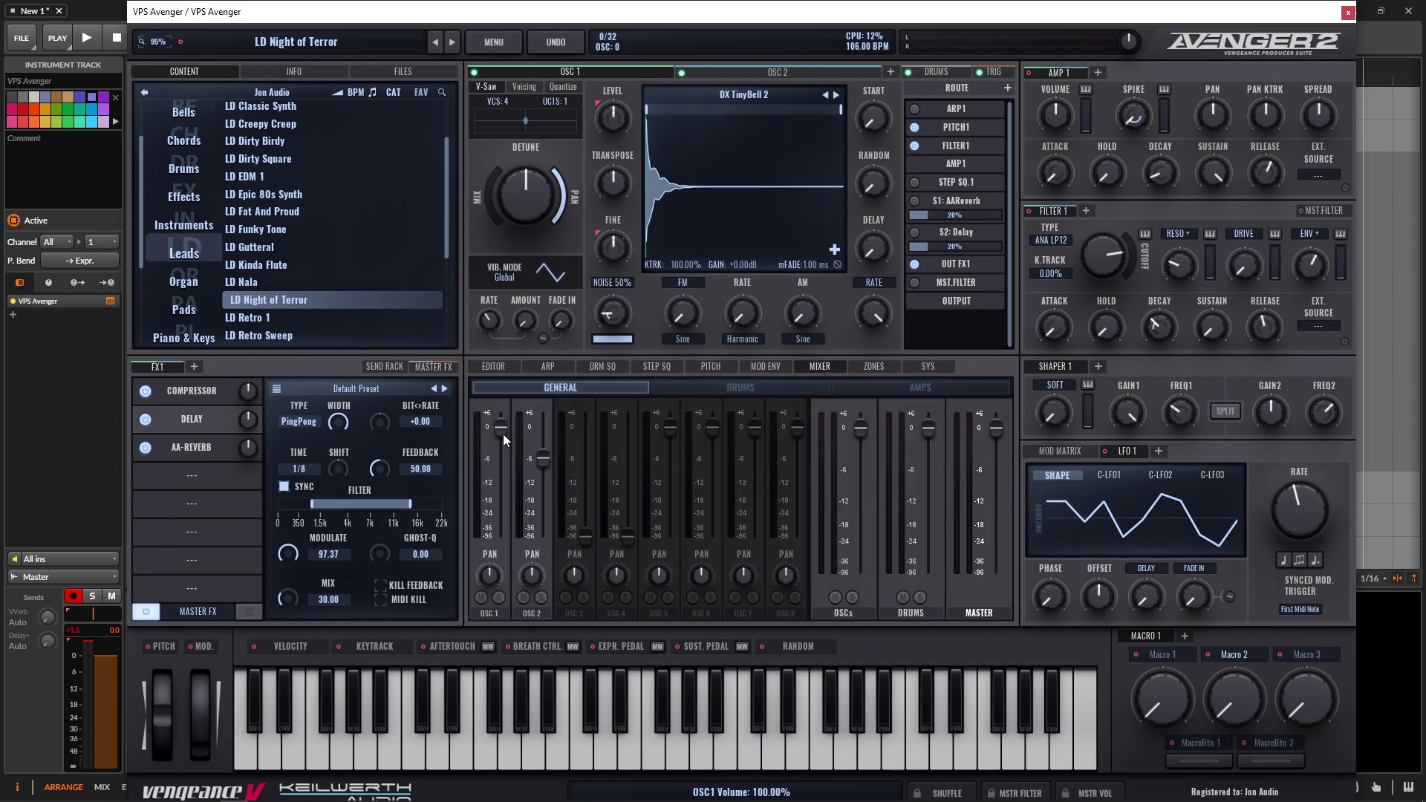
pyautogui.moveTo(502, 434); pyautogui.dragTo(506, 679)
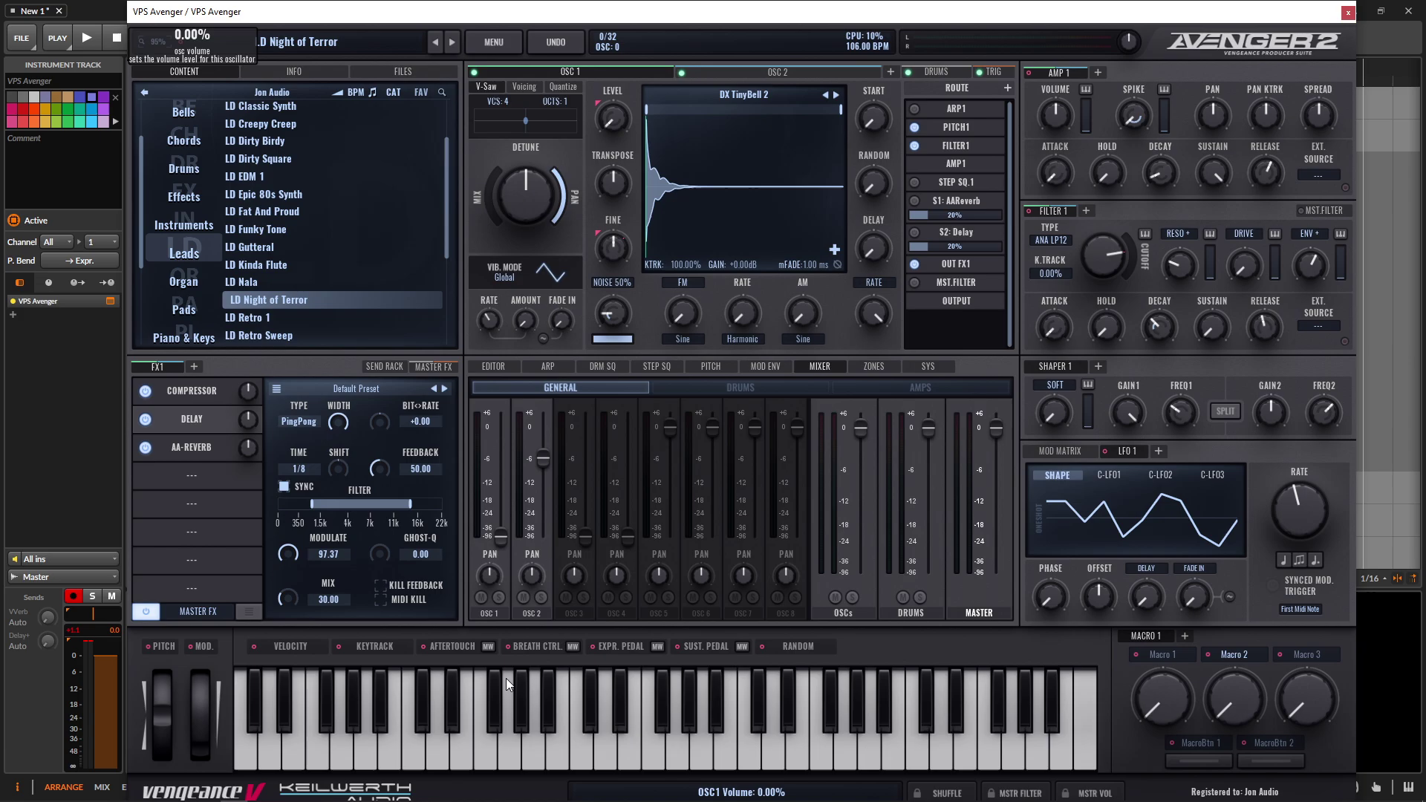
# - In the mod matrix, set the Macro 2 to OSC1 Volume amount to 50
pyautogui.click(1099, 450)
pyautogui.moveTo(1233, 683); pyautogui.dragTo(1218, 595)
pyautogui.doubleClick(1252, 546)
pyautogui.press('Return')
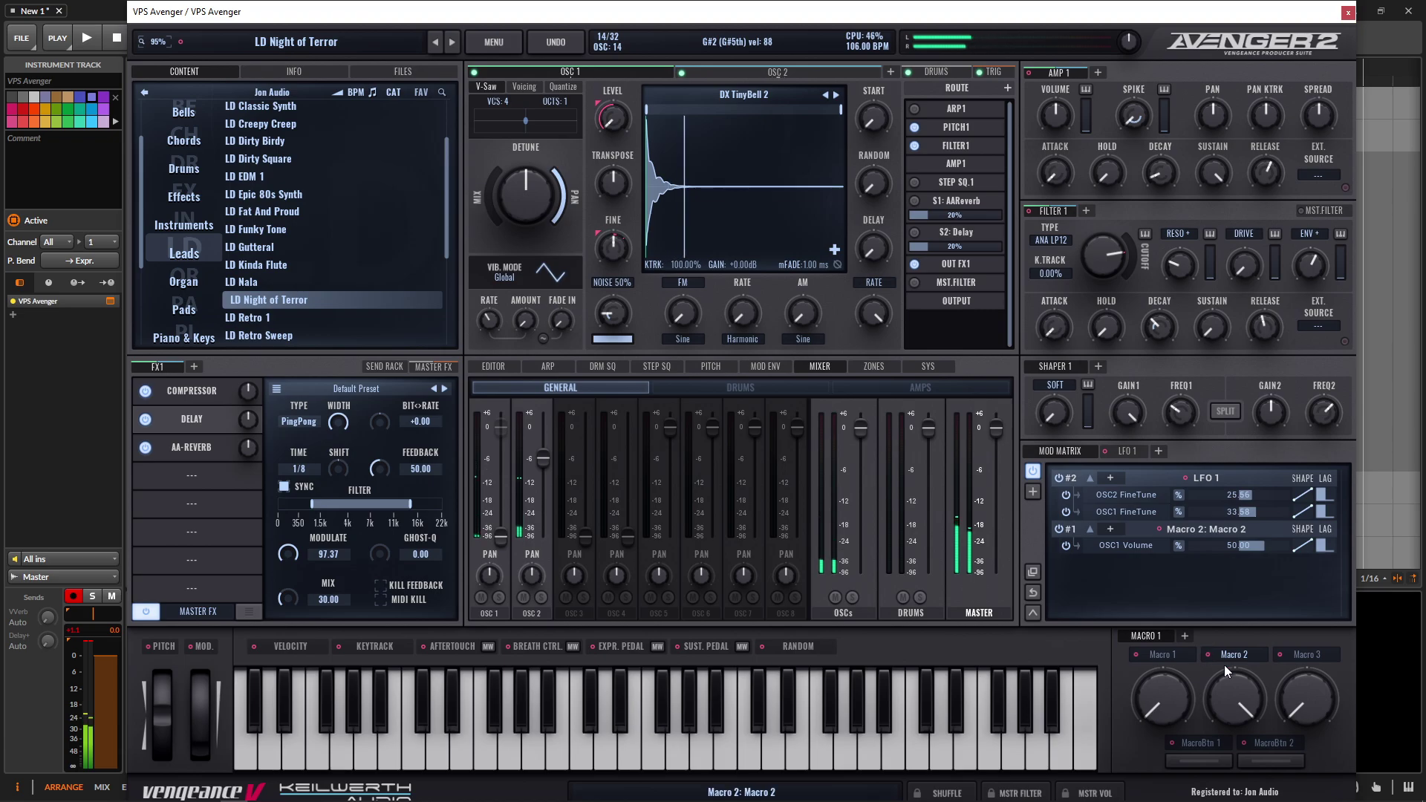
# - Lower Macro 2 to about 30% so only part of the OSC 1 bell comes in
pyautogui.moveTo(1245, 697); pyautogui.dragTo(1255, 794)
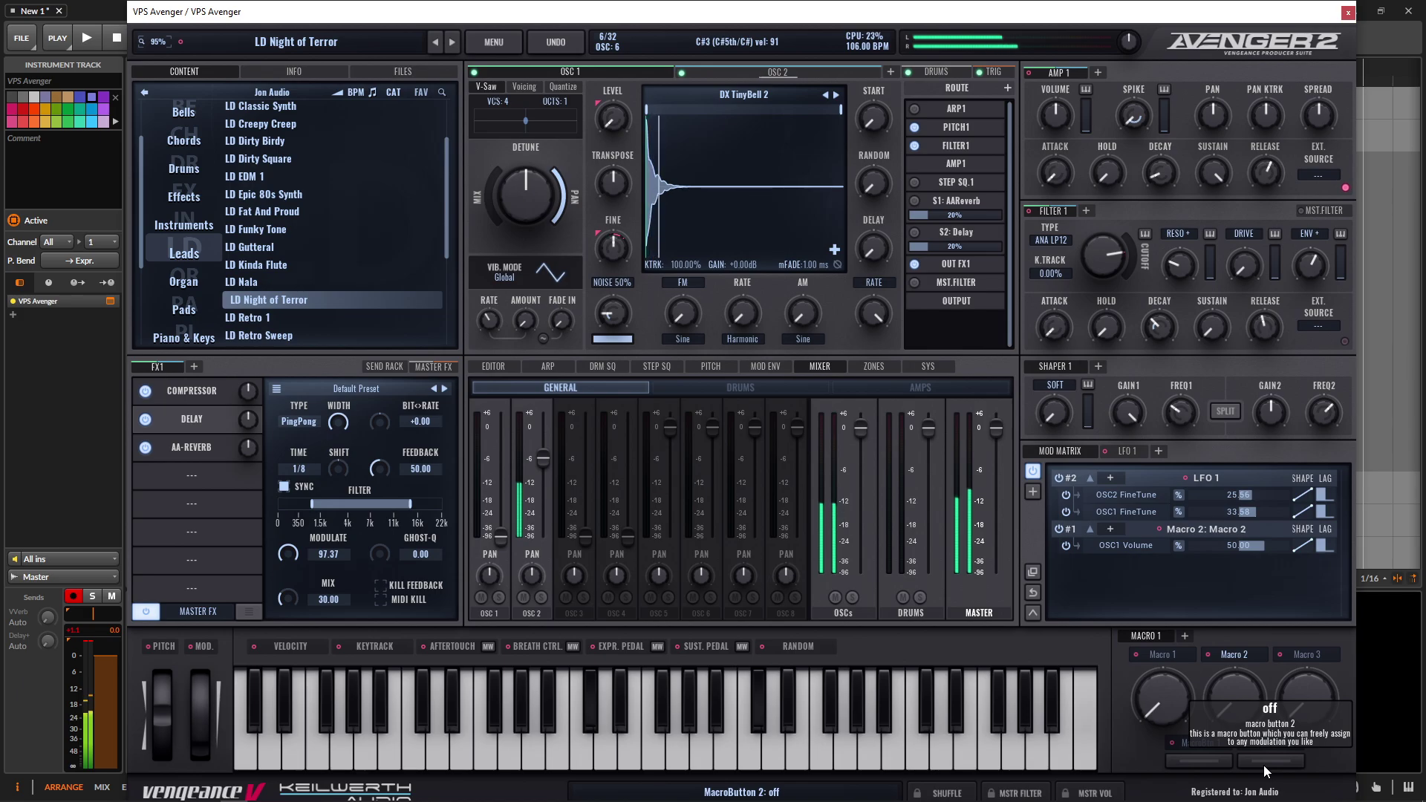